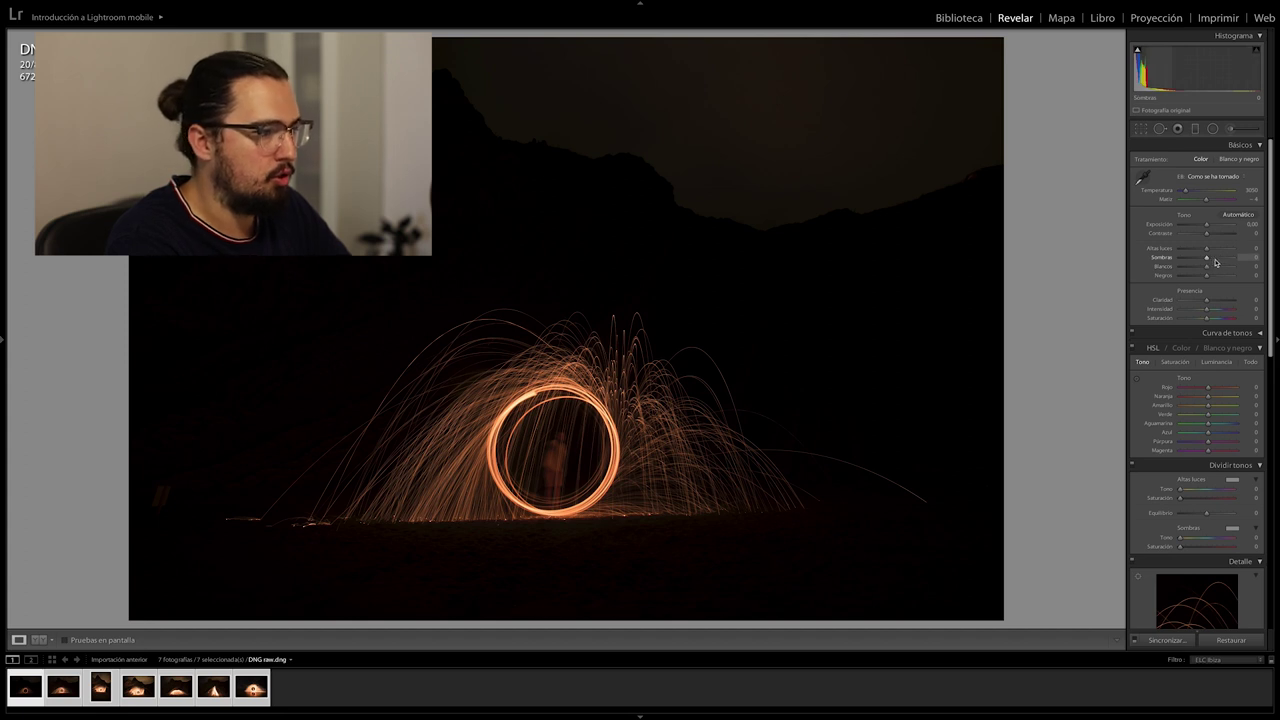
- Set the first photo's shadows to +100, whites to +59, exposure to +2.15, highlights to -51, temperature to 2740 and tint to +3
{"action": "mouse_move", "coordinate": [1218, 262]}
{"action": "left_mouse_down"}
{"action": "mouse_move", "coordinate": [1234, 263]}
{"action": "mouse_move", "coordinate": [1203, 267]}
{"action": "mouse_move", "coordinate": [1265, 270]}
{"action": "mouse_move", "coordinate": [1221, 272]}
{"action": "left_mouse_up"}
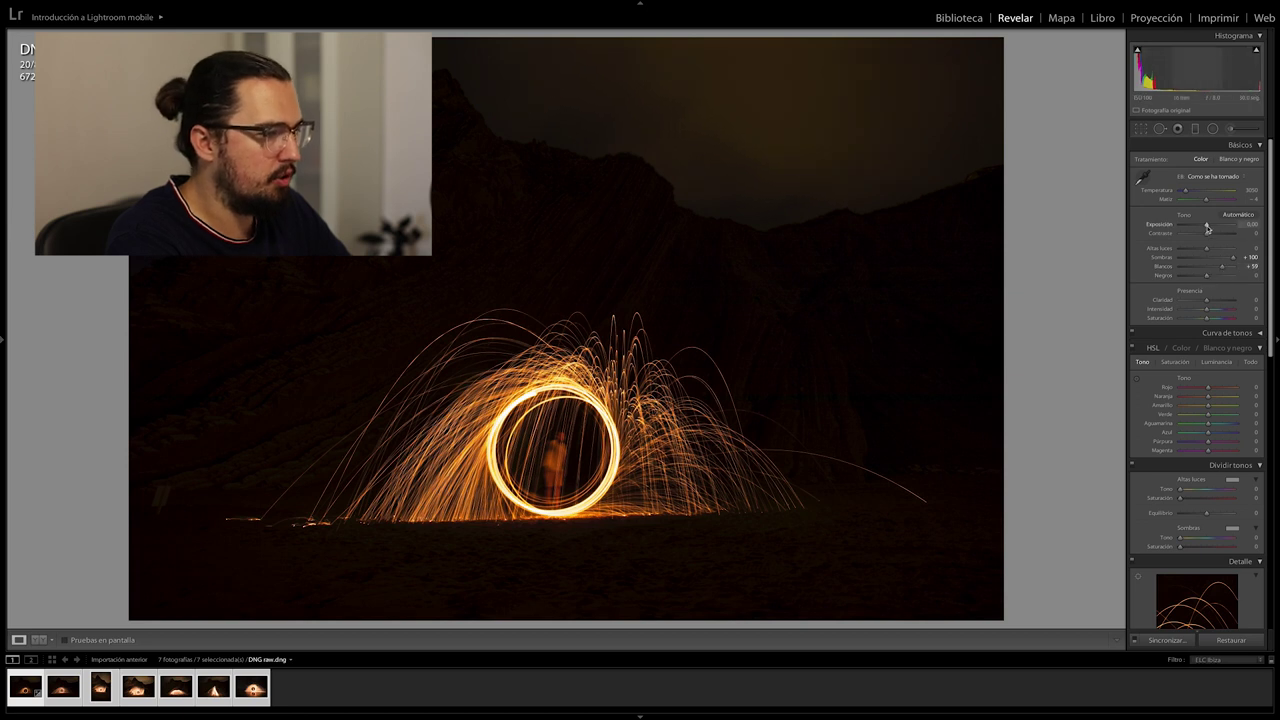
{"action": "left_click_drag", "start_coordinate": [1206, 224], "coordinate": [1194, 251]}
{"action": "left_click_drag", "start_coordinate": [1186, 193], "coordinate": [1184, 194]}
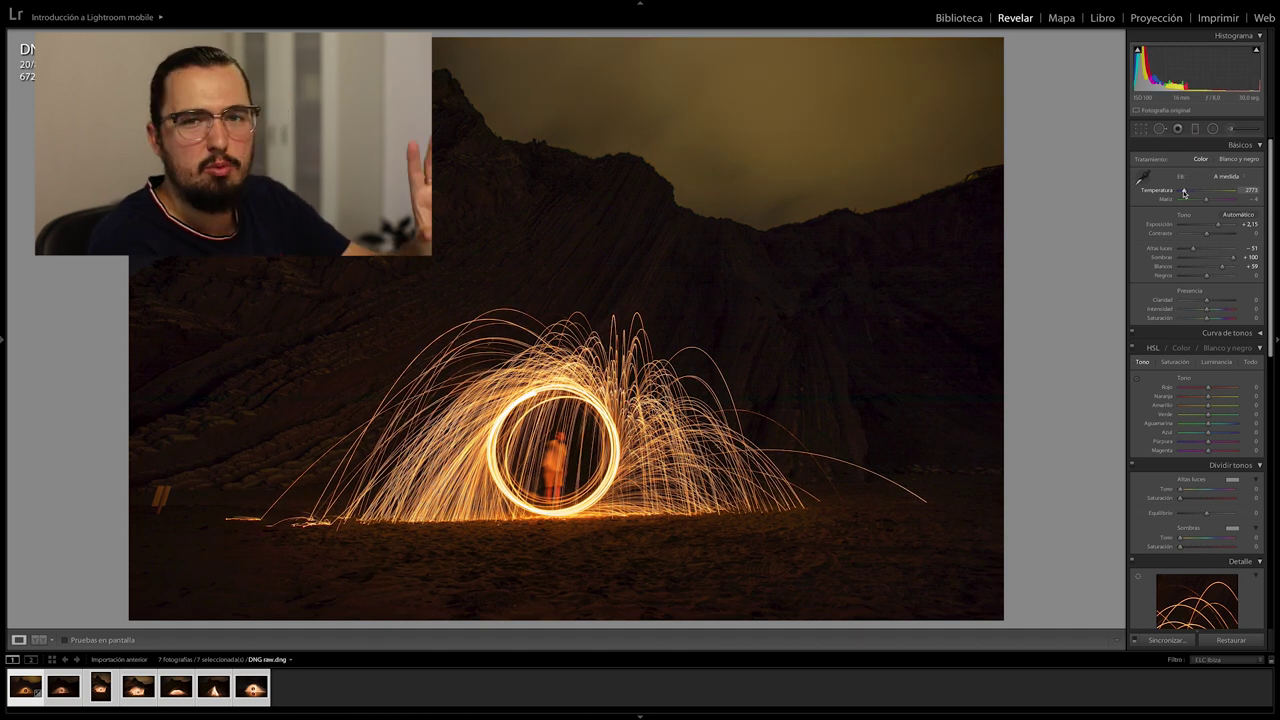
{"action": "left_click_drag", "start_coordinate": [1184, 193], "coordinate": [1206, 203]}
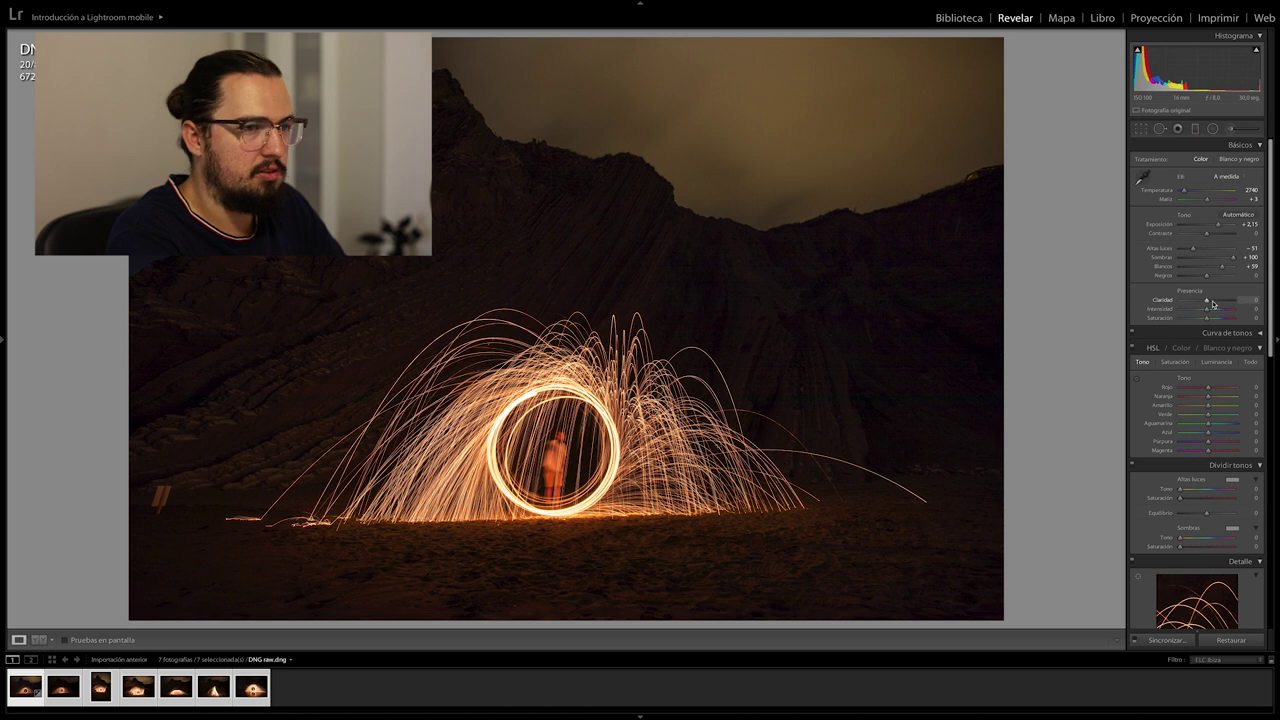
- Set the first photo's clarity to +51 and shadows to +59, and inspect the figure inside the fire circle up close
{"action": "left_click_drag", "start_coordinate": [1208, 303], "coordinate": [1221, 305]}
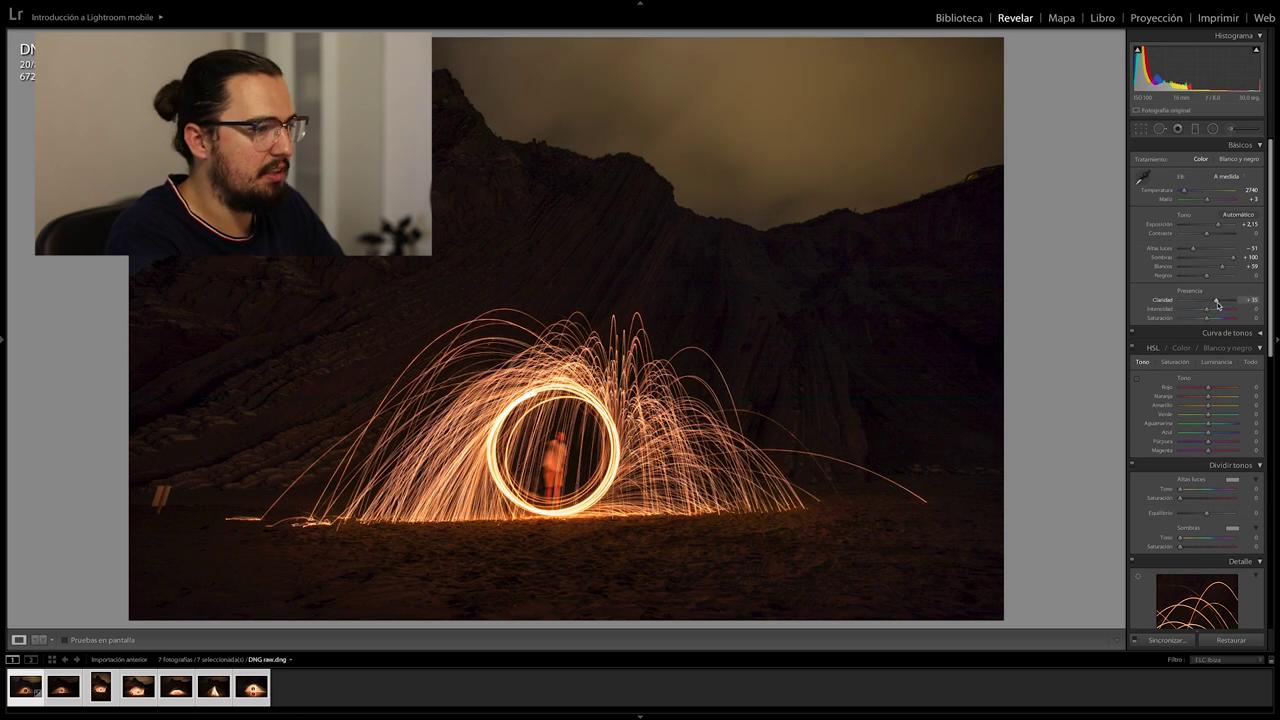
{"action": "left_click_drag", "start_coordinate": [1221, 305], "coordinate": [1224, 307]}
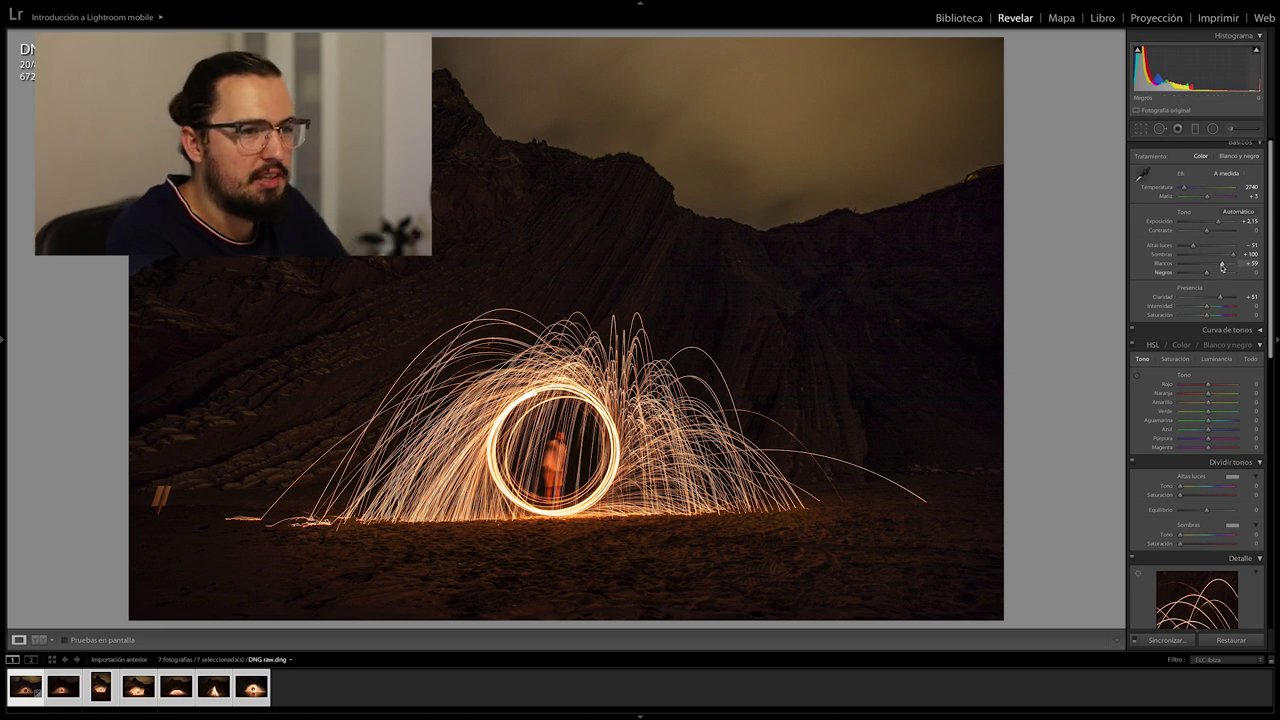
{"action": "left_click_drag", "start_coordinate": [1232, 256], "coordinate": [1221, 259]}
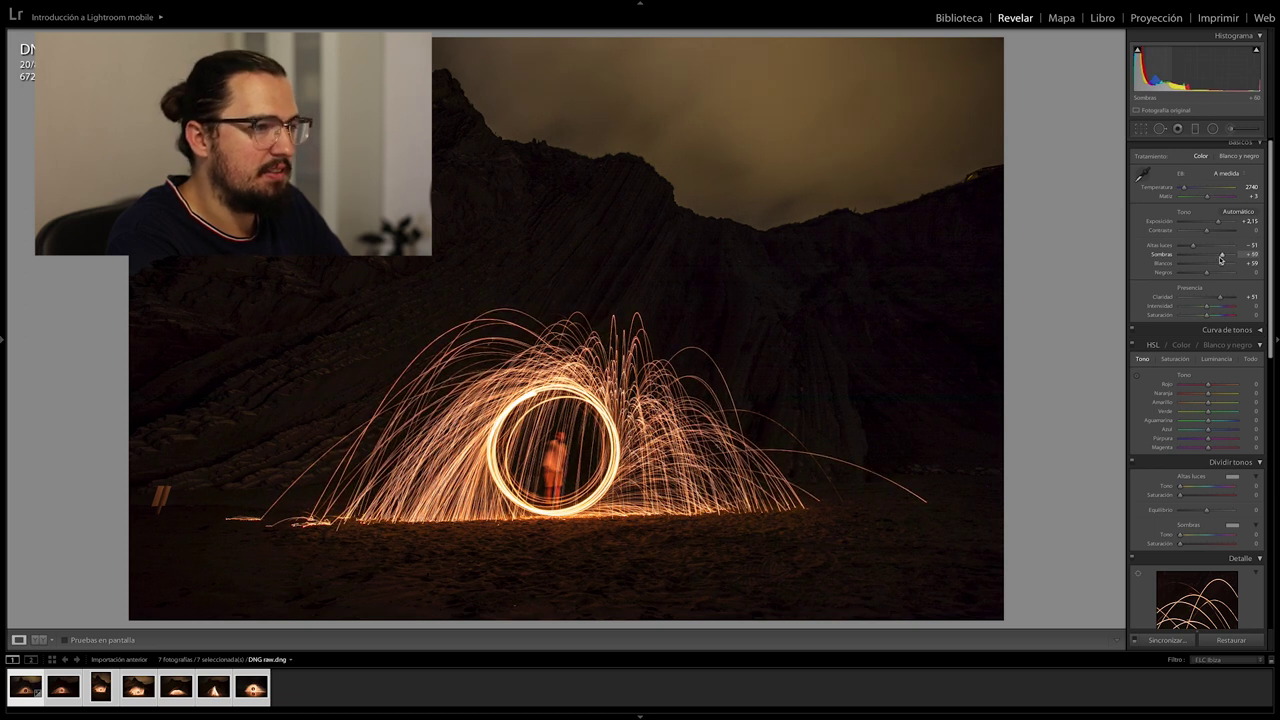
{"action": "scroll", "coordinate": [1221, 259], "scroll_direction": "down", "scroll_amount": 5}
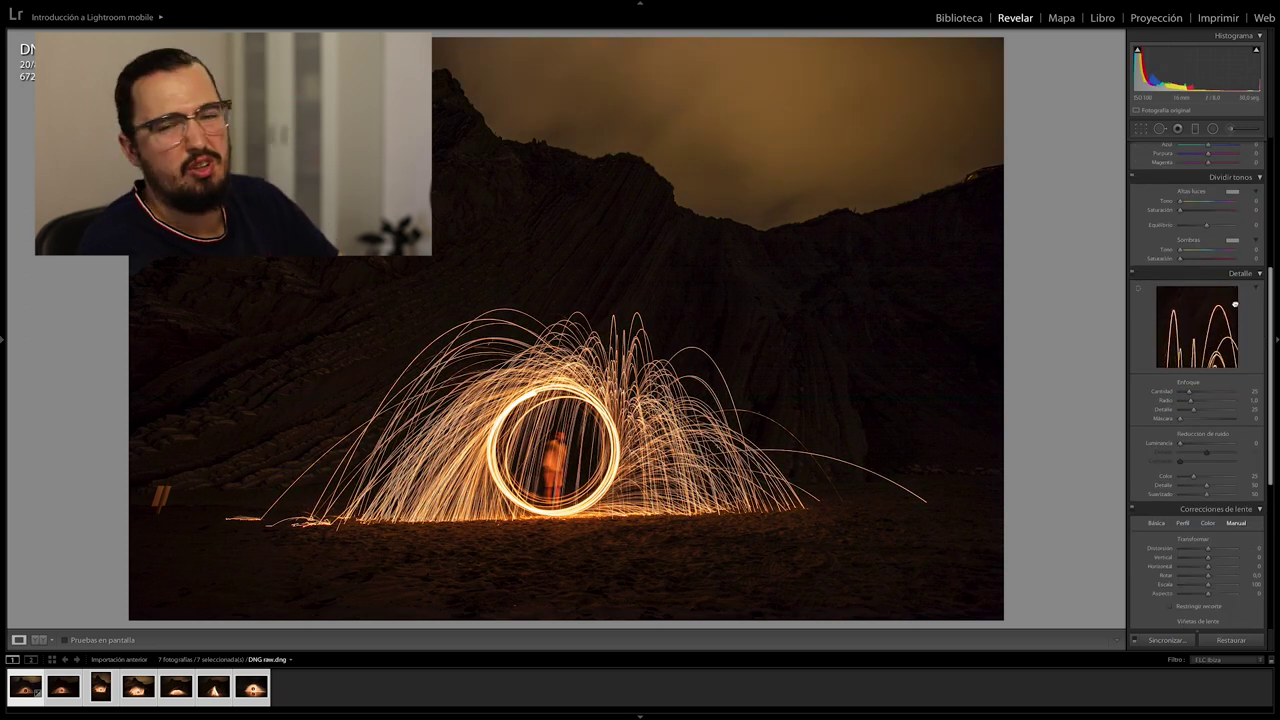
{"action": "left_click", "coordinate": [552, 463]}
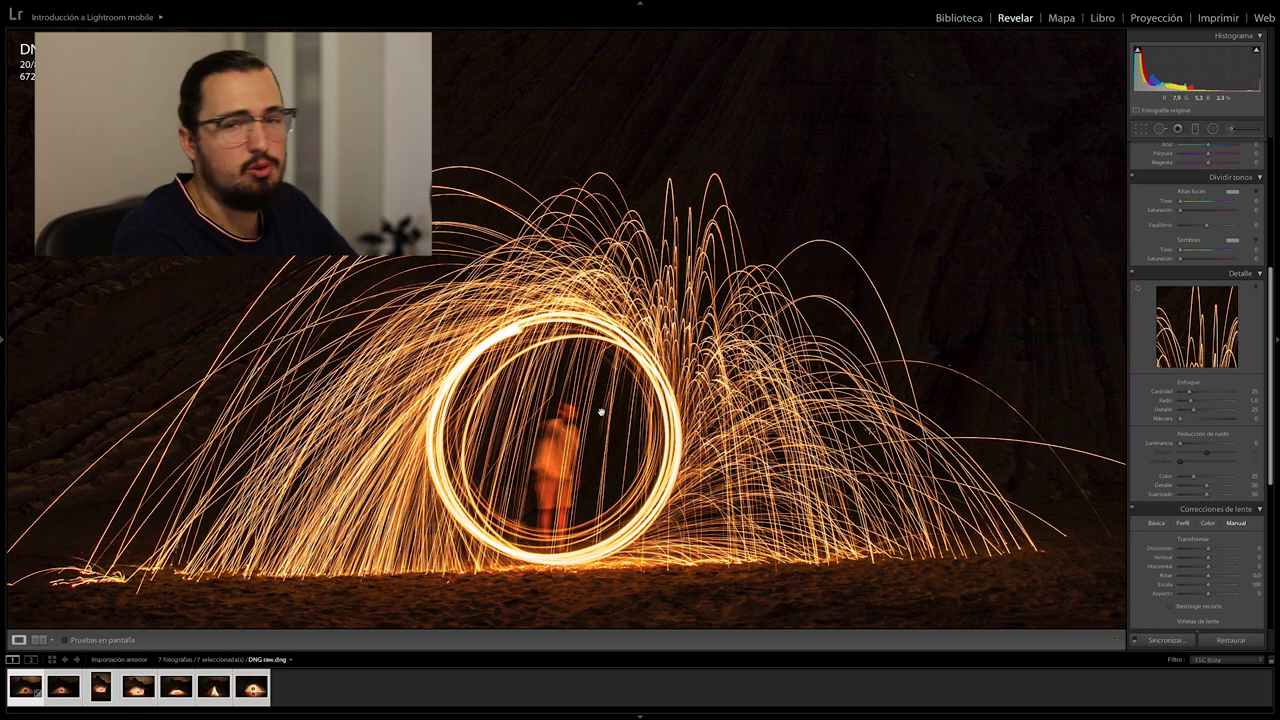
{"action": "left_click", "coordinate": [562, 470]}
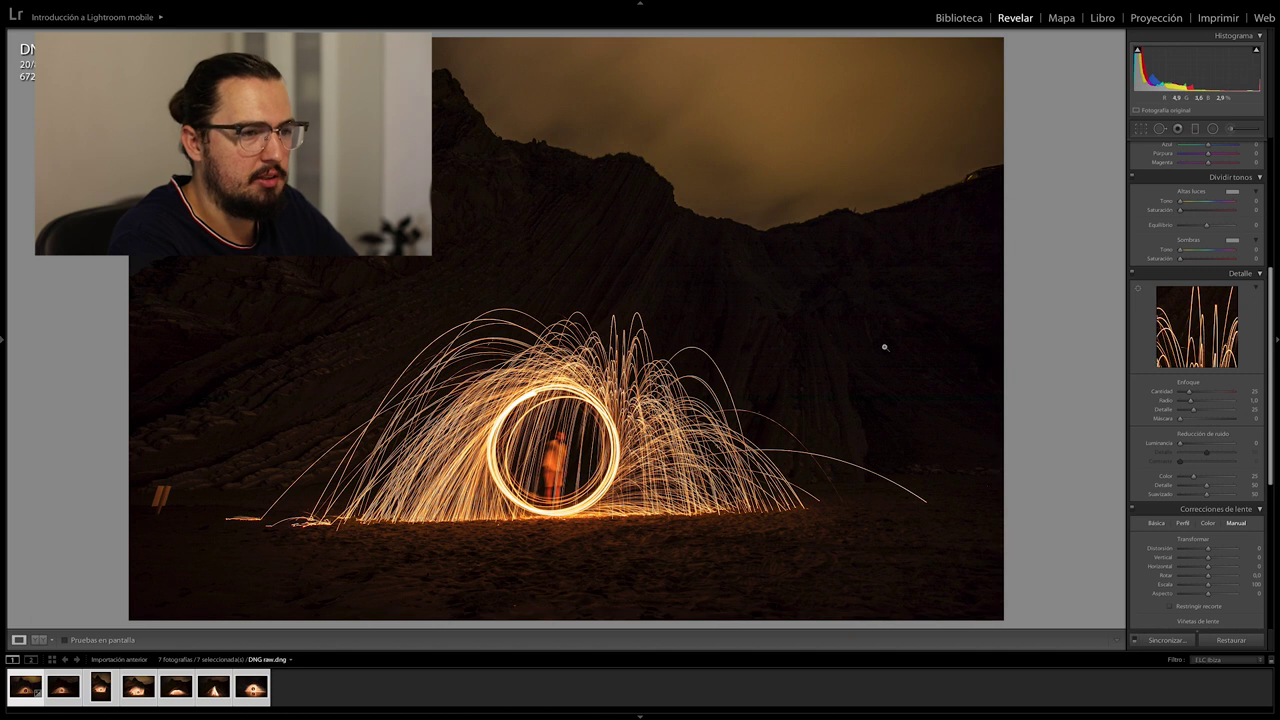
- Synchronize all of the first photo's develop settings to the second photo
{"action": "key", "text": "Right"}
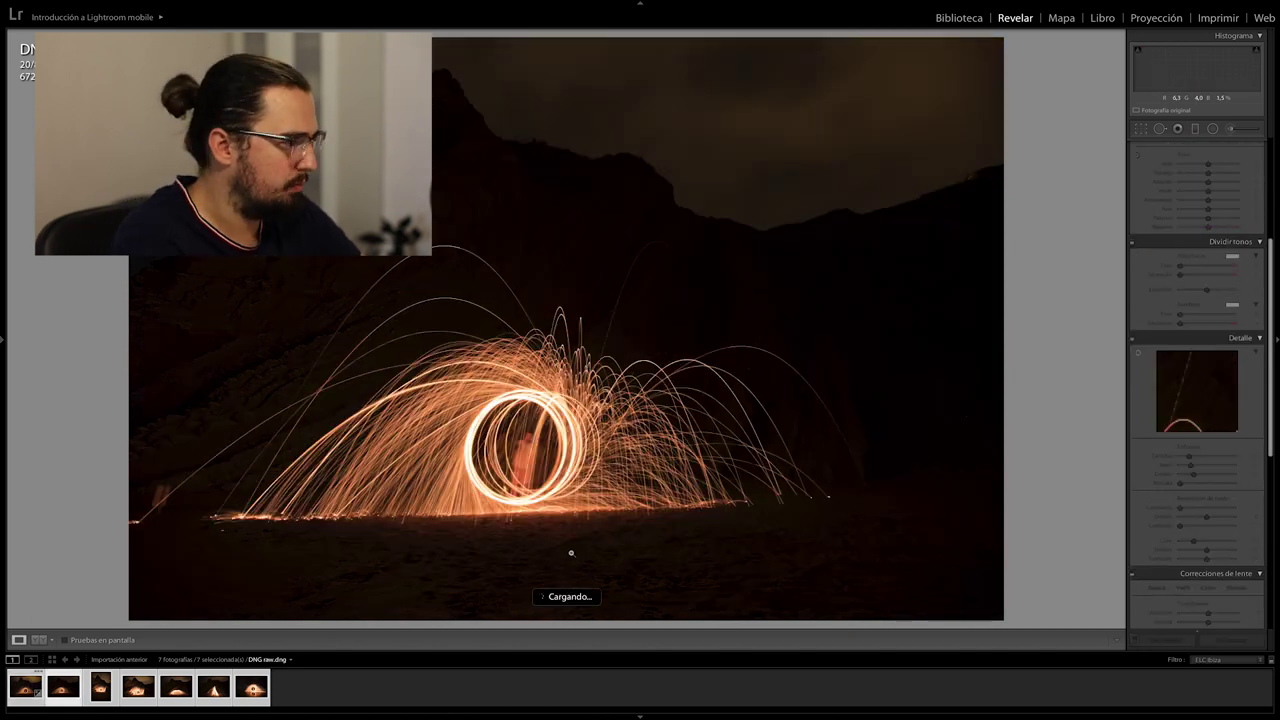
{"action": "left_click", "coordinate": [25, 690]}
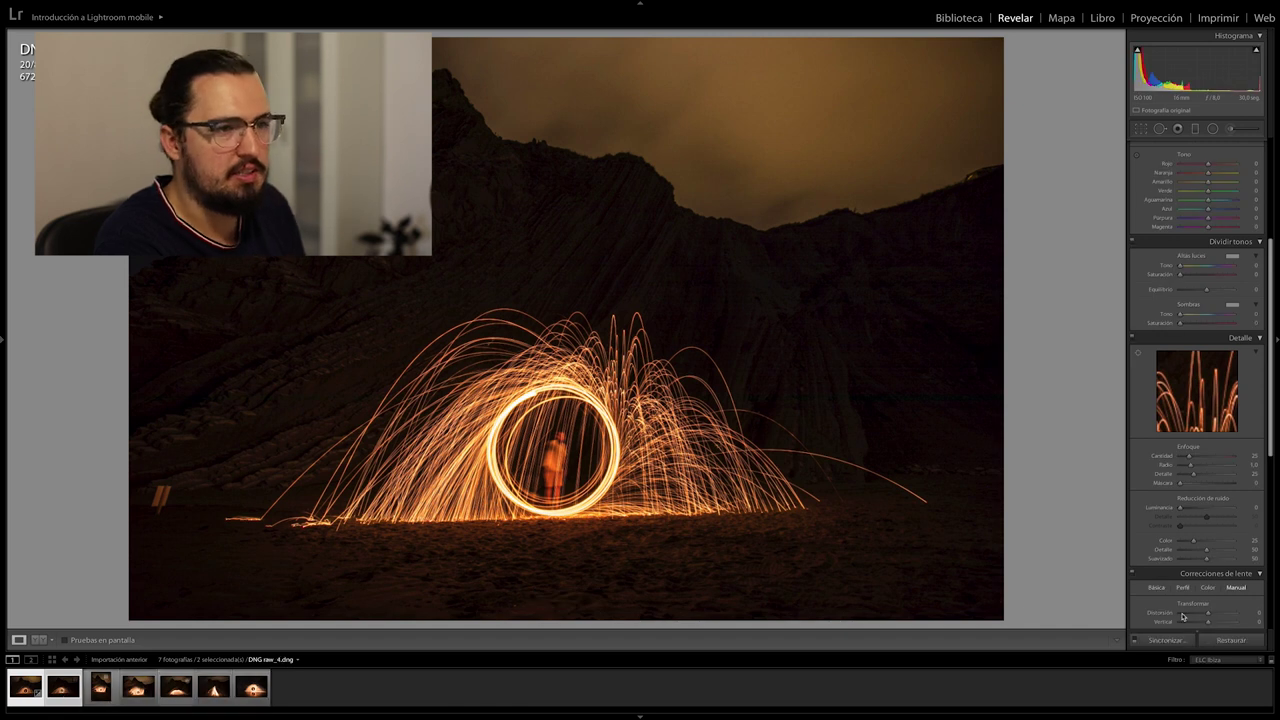
{"action": "left_click", "coordinate": [1166, 640]}
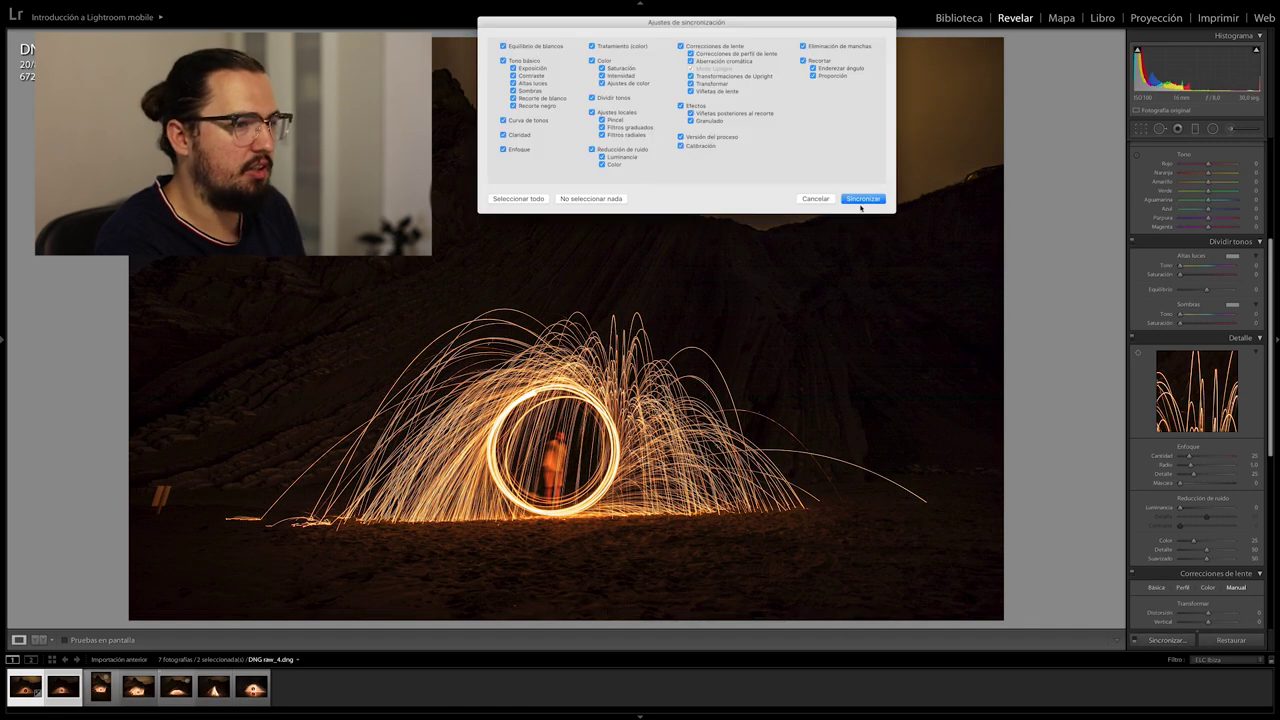
{"action": "left_click", "coordinate": [862, 199]}
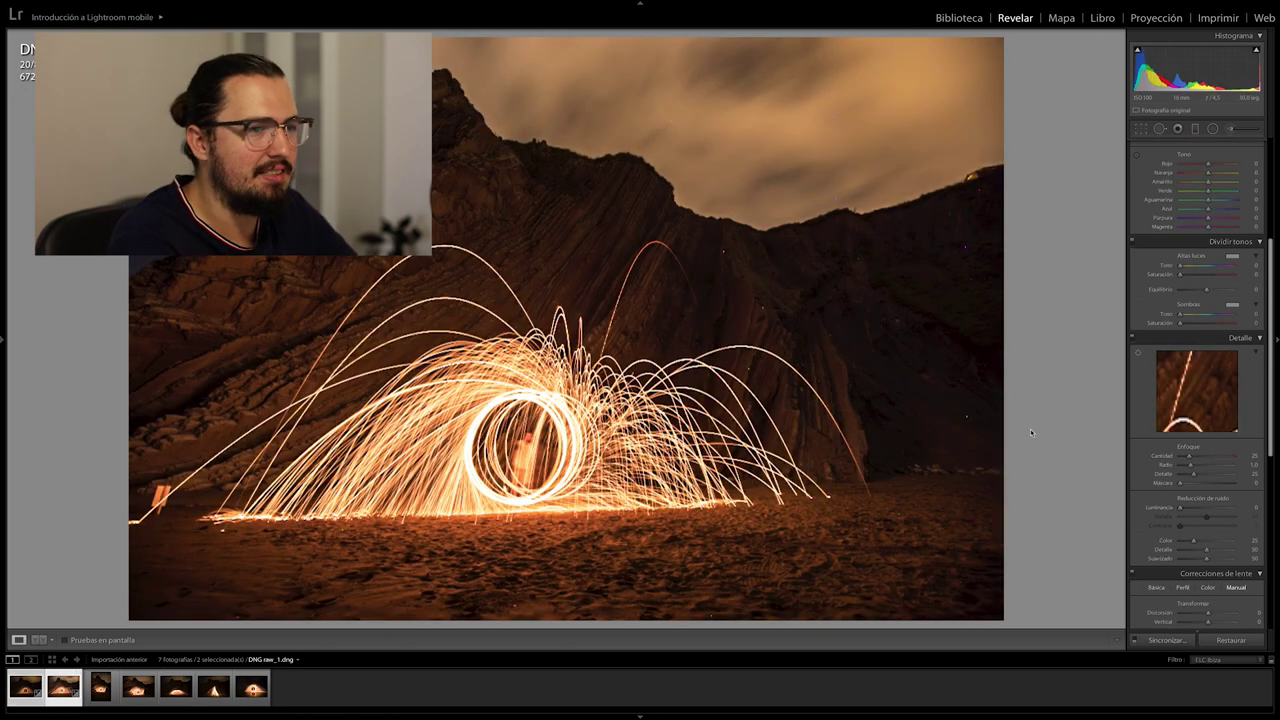
{"action": "scroll", "coordinate": [1163, 352], "scroll_direction": "up", "scroll_amount": 5}
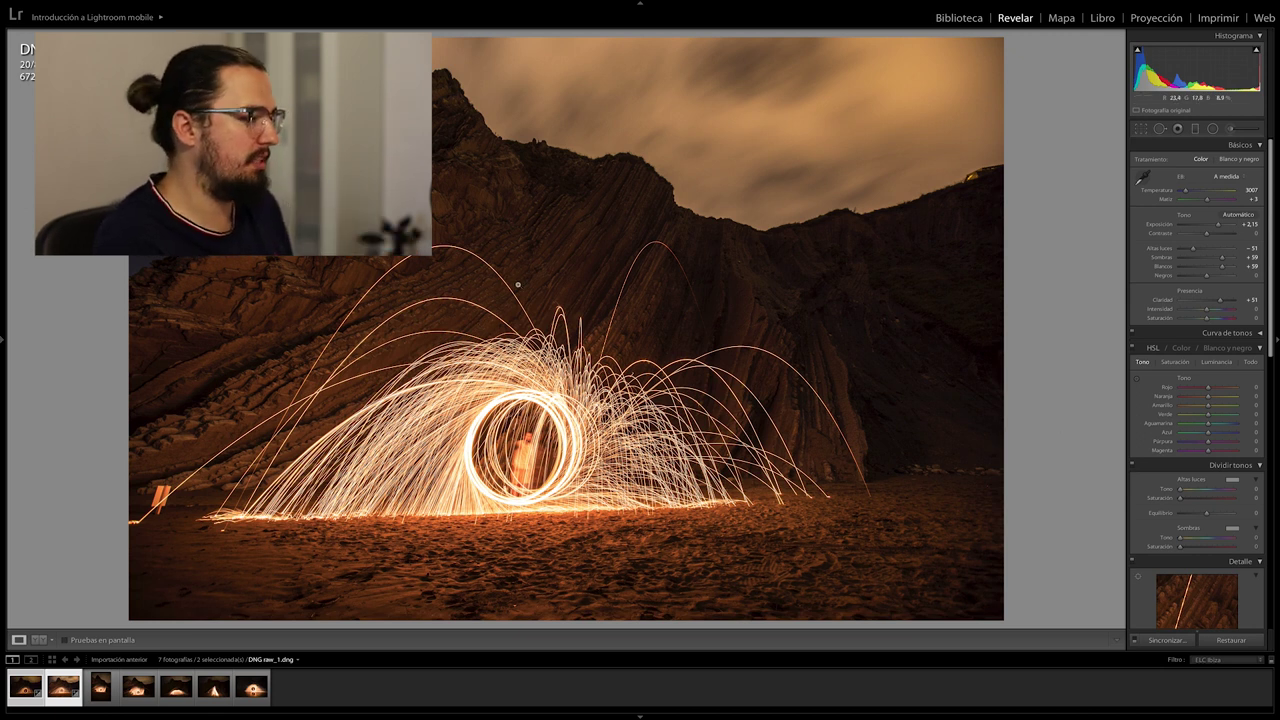
- Synchronize all of the second photo's develop settings to the vertical third photo and display that photo
{"action": "left_click", "coordinate": [99, 690]}
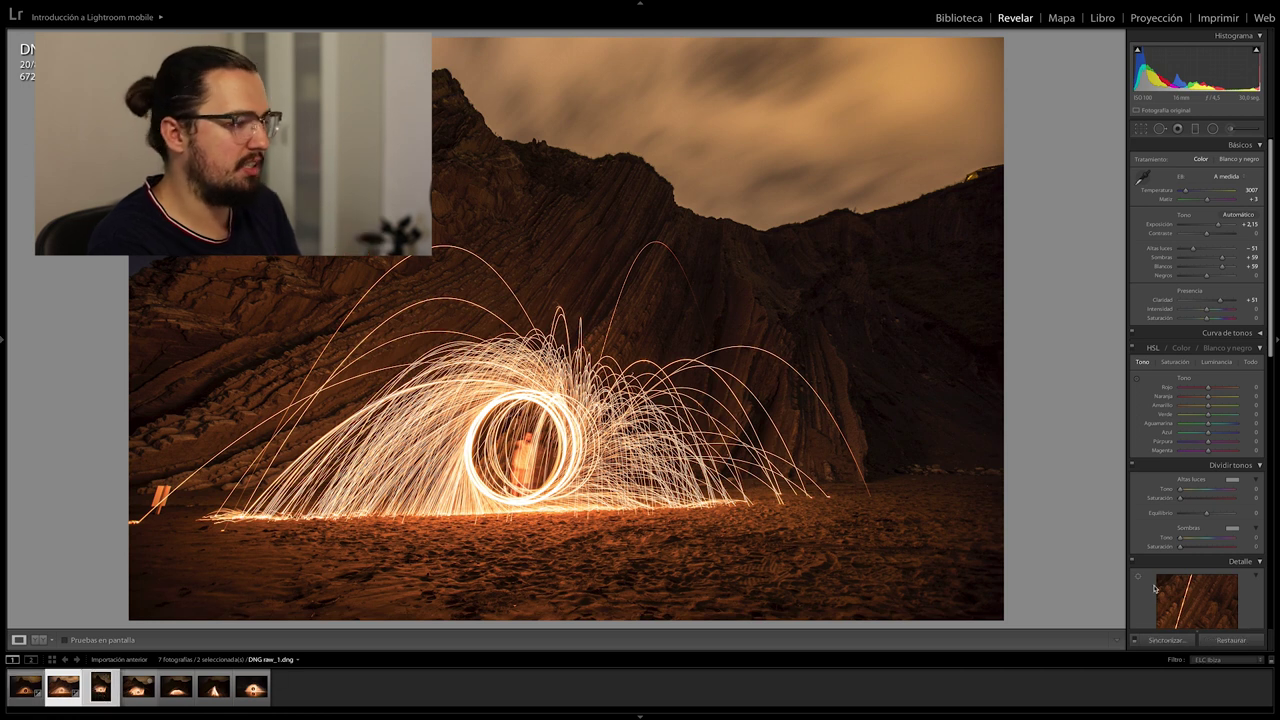
{"action": "left_click", "coordinate": [1165, 640]}
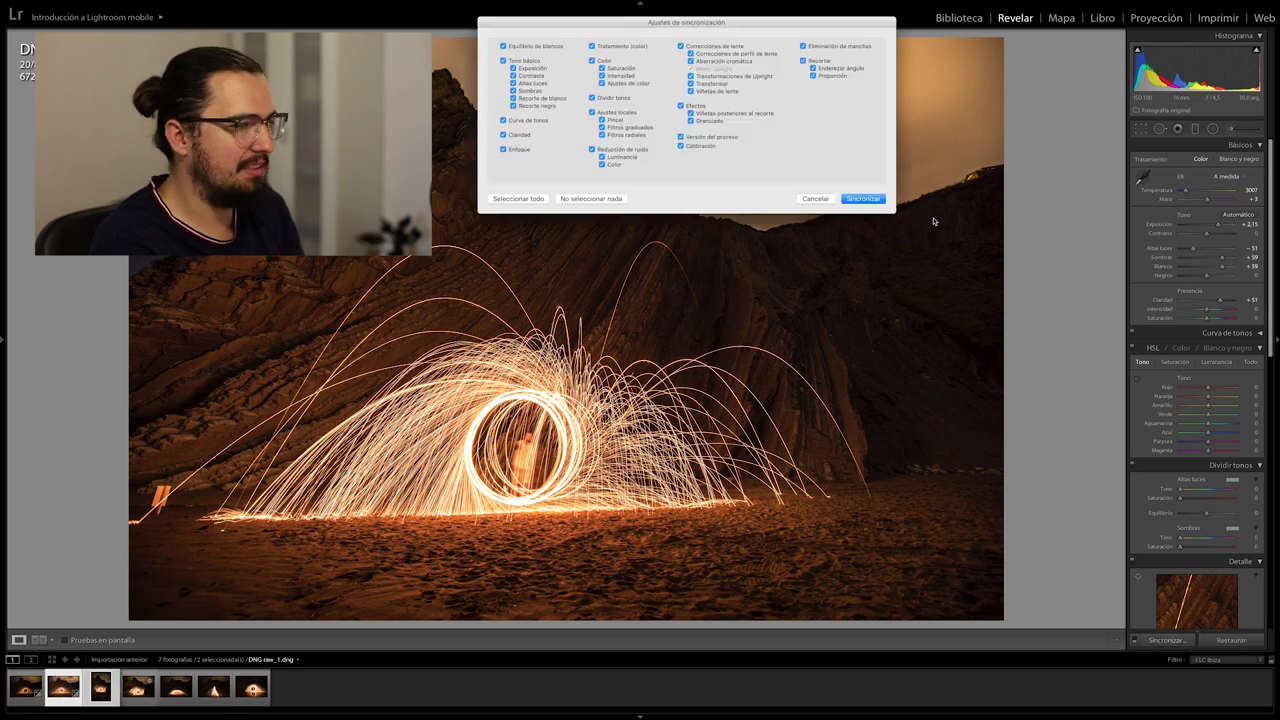
{"action": "left_click", "coordinate": [864, 198]}
{"action": "key", "text": "Right"}
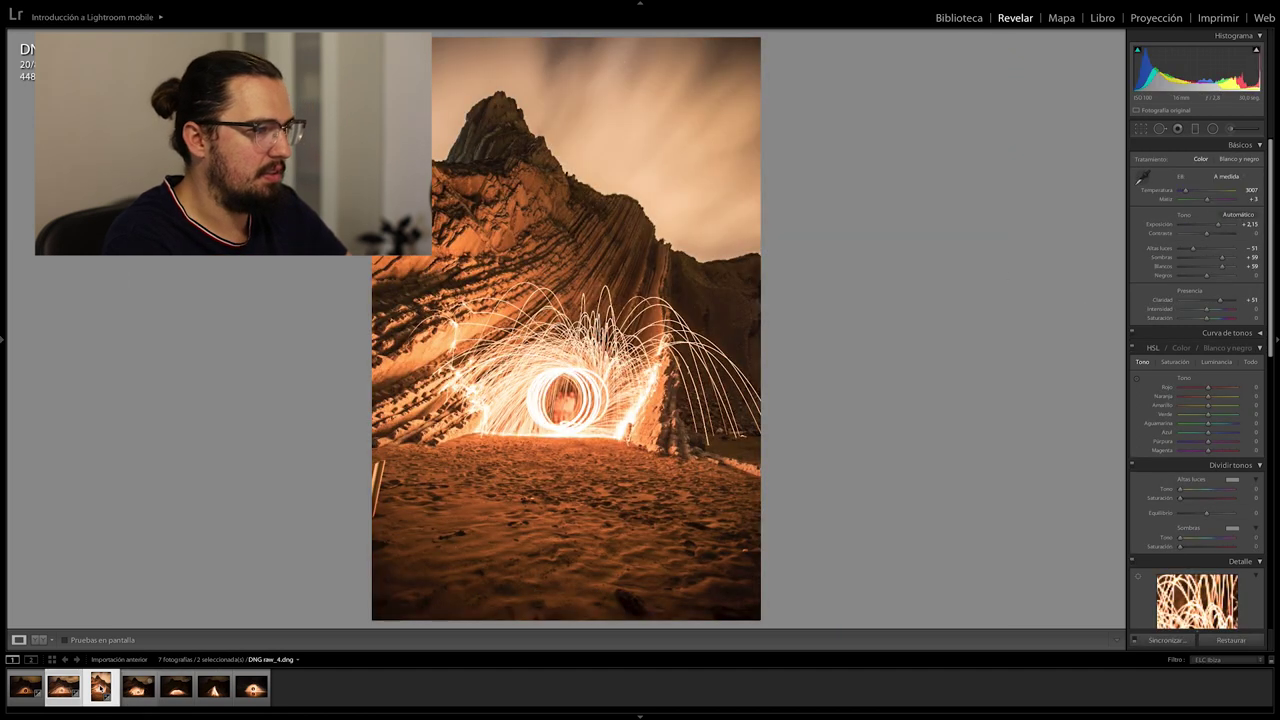
- Select only the vertical third photo and set its exposure to +1.10, highlights to -83 and temperature to 2782
{"action": "left_click", "coordinate": [63, 686]}
{"action": "left_click", "coordinate": [100, 688]}
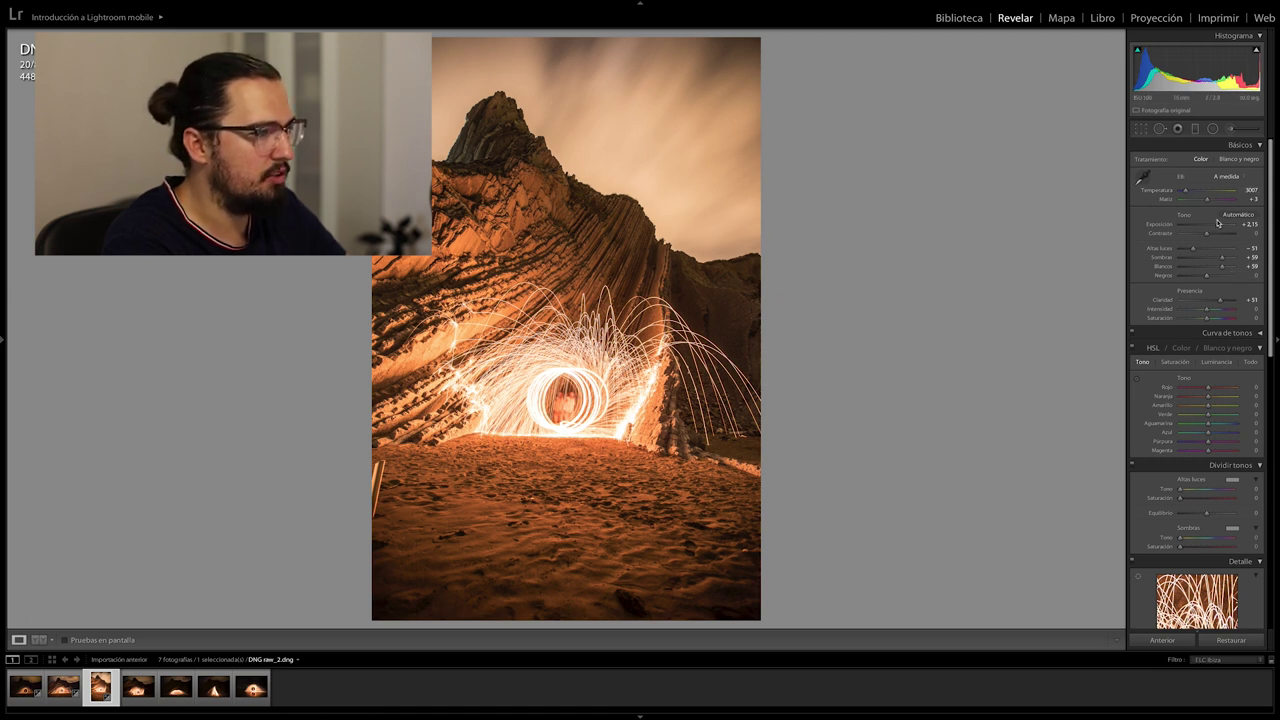
{"action": "left_click_drag", "start_coordinate": [1219, 226], "coordinate": [1184, 251]}
{"action": "left_click_drag", "start_coordinate": [1186, 192], "coordinate": [1185, 193]}
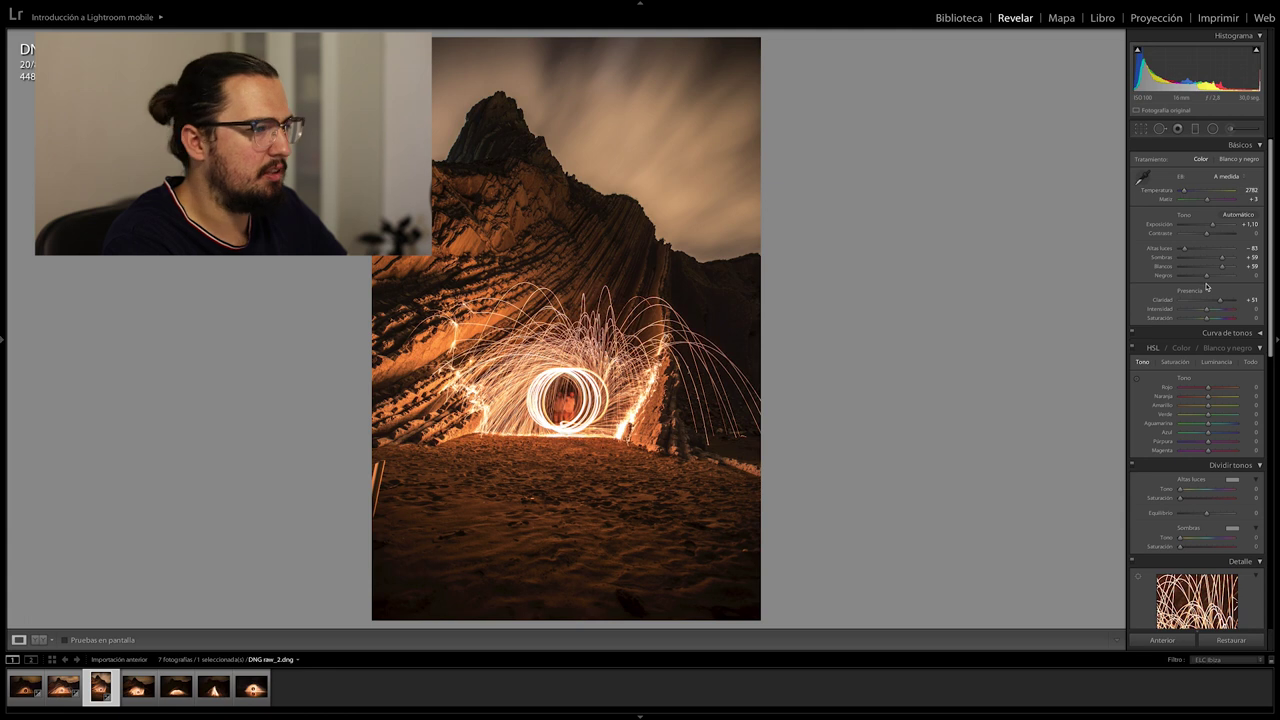
- Set the vertical photo's blacks to -13, whites to +66 and shadows to +85
{"action": "left_click_drag", "start_coordinate": [1207, 279], "coordinate": [1227, 271]}
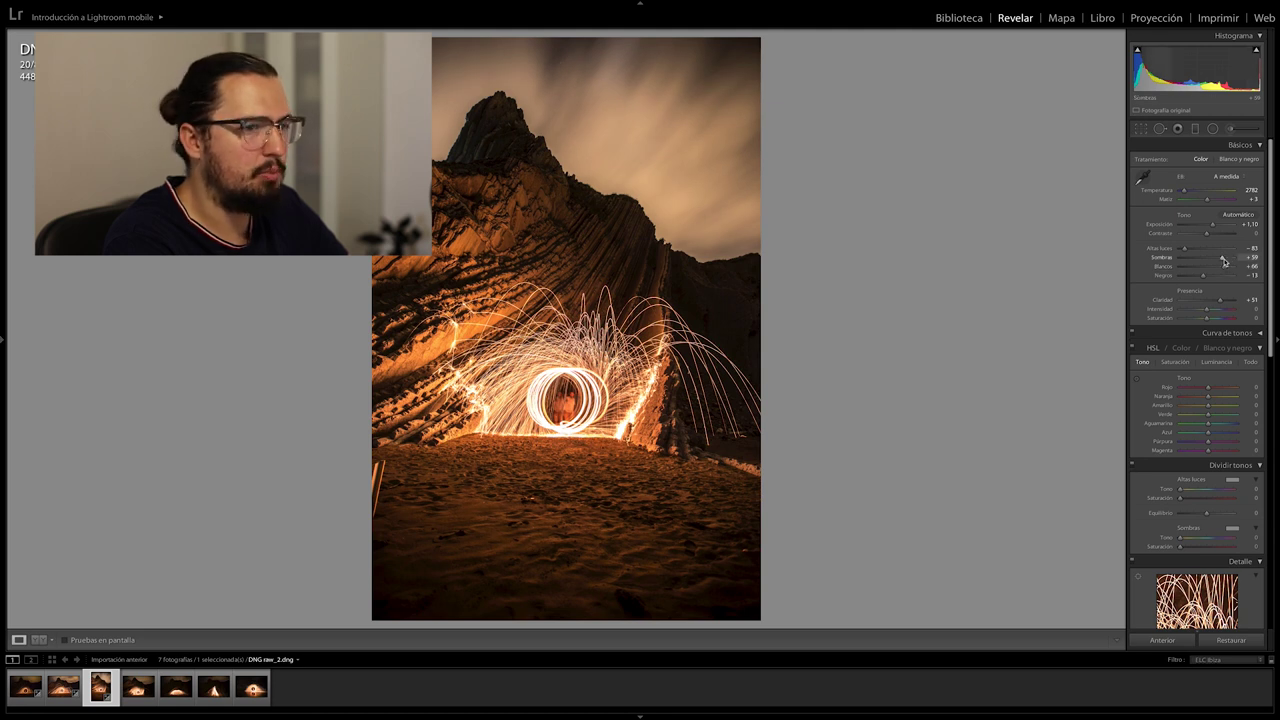
{"action": "left_click_drag", "start_coordinate": [1222, 258], "coordinate": [1230, 259]}
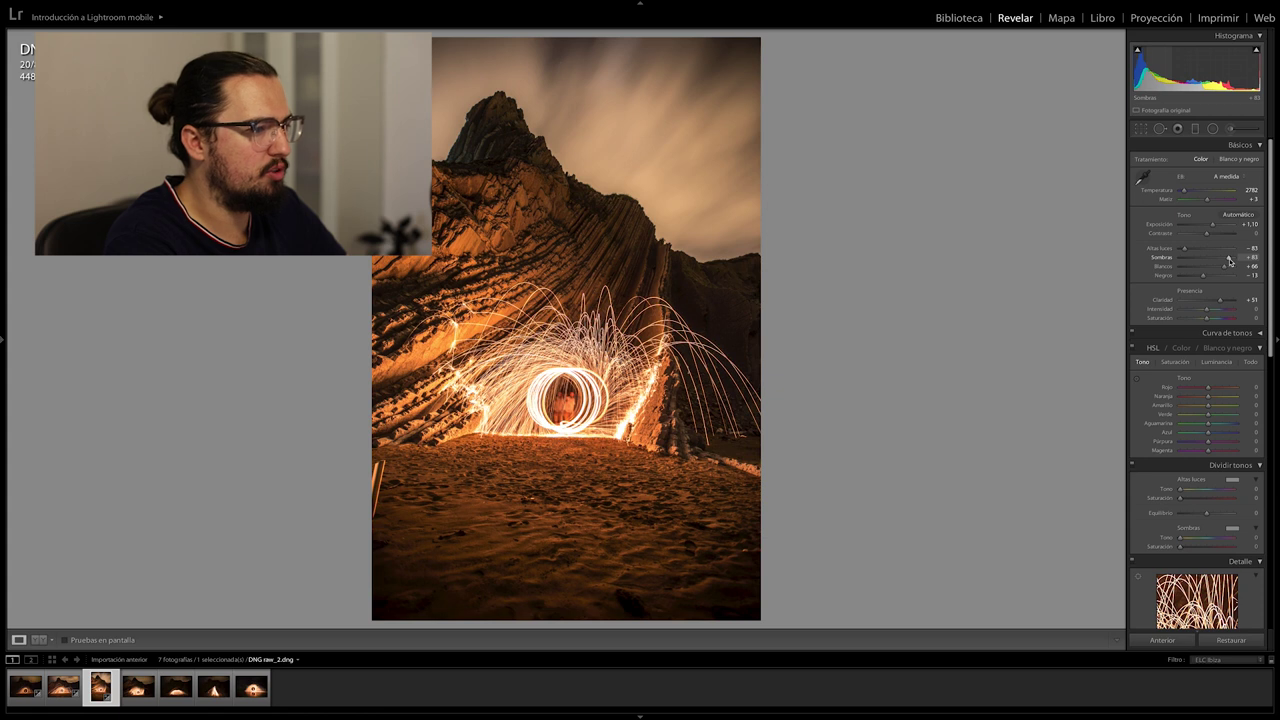
{"action": "left_click_drag", "start_coordinate": [1229, 260], "coordinate": [1232, 261]}
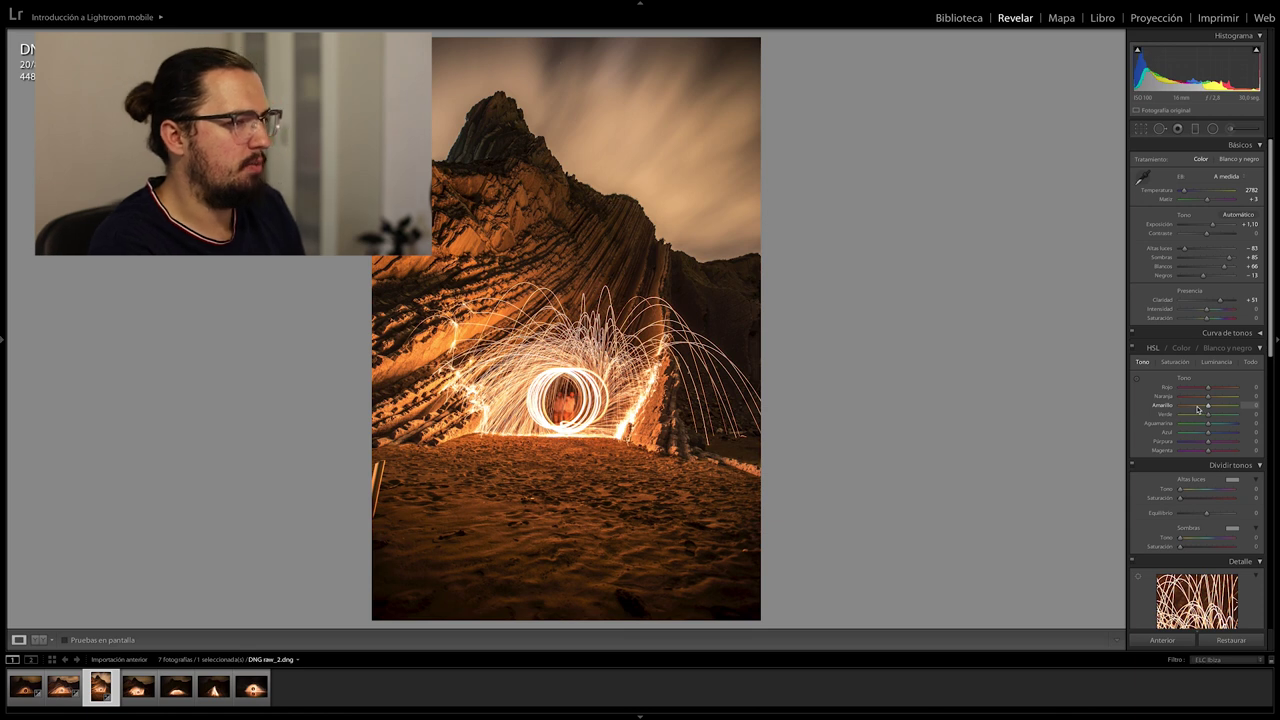
- Synchronize all of the vertical photo's develop settings to the fourth photo
{"action": "key", "text": "Right"}
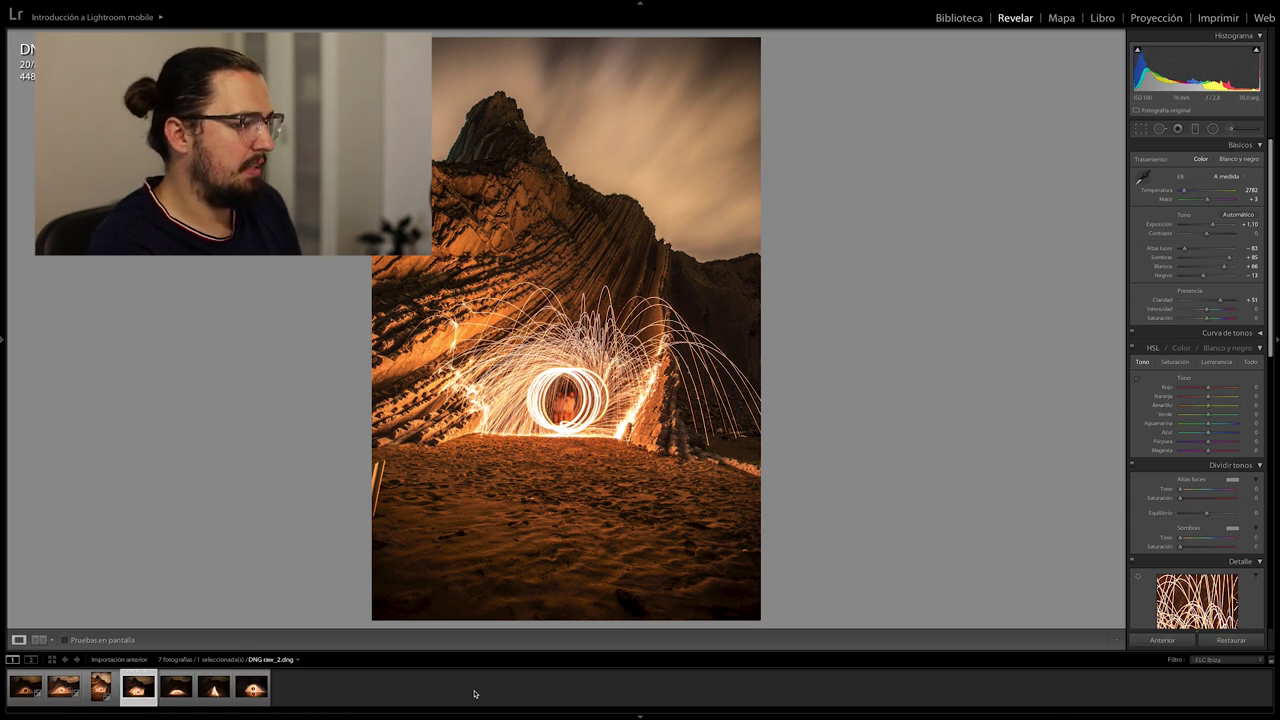
{"action": "key", "text": "Left"}
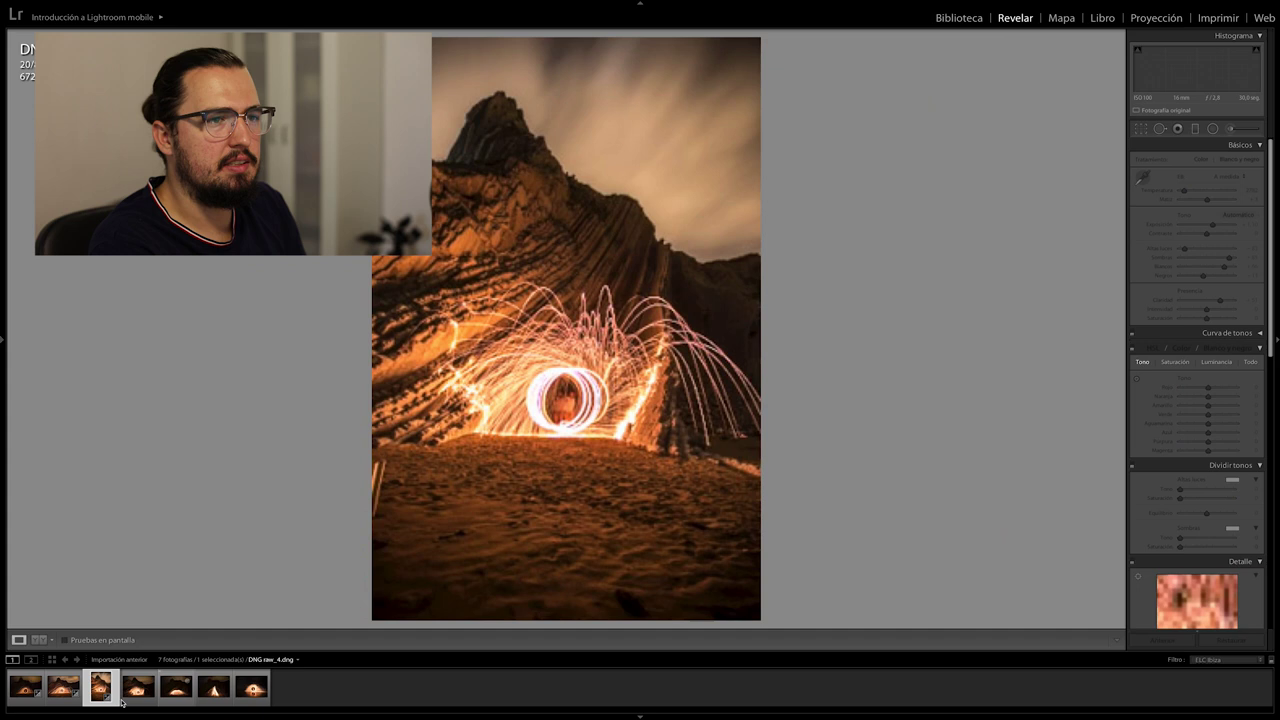
{"action": "left_click", "coordinate": [137, 690], "text": "ctrl"}
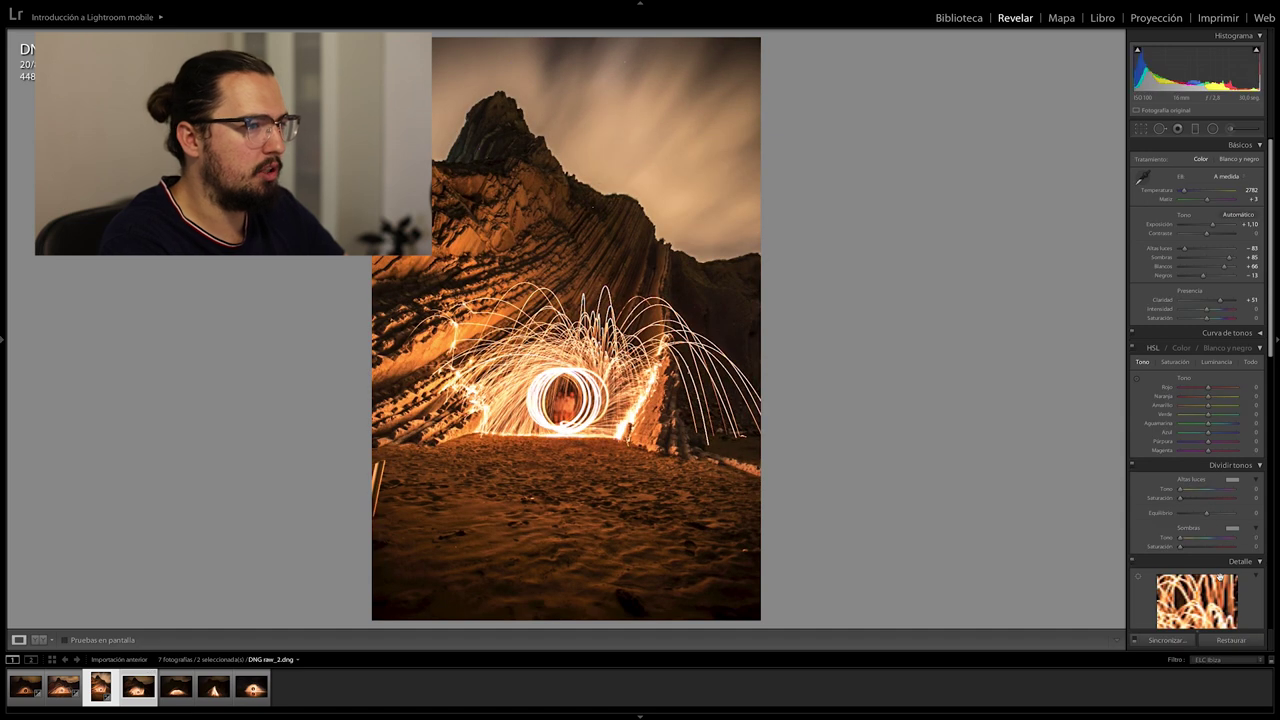
{"action": "left_click", "coordinate": [1165, 640]}
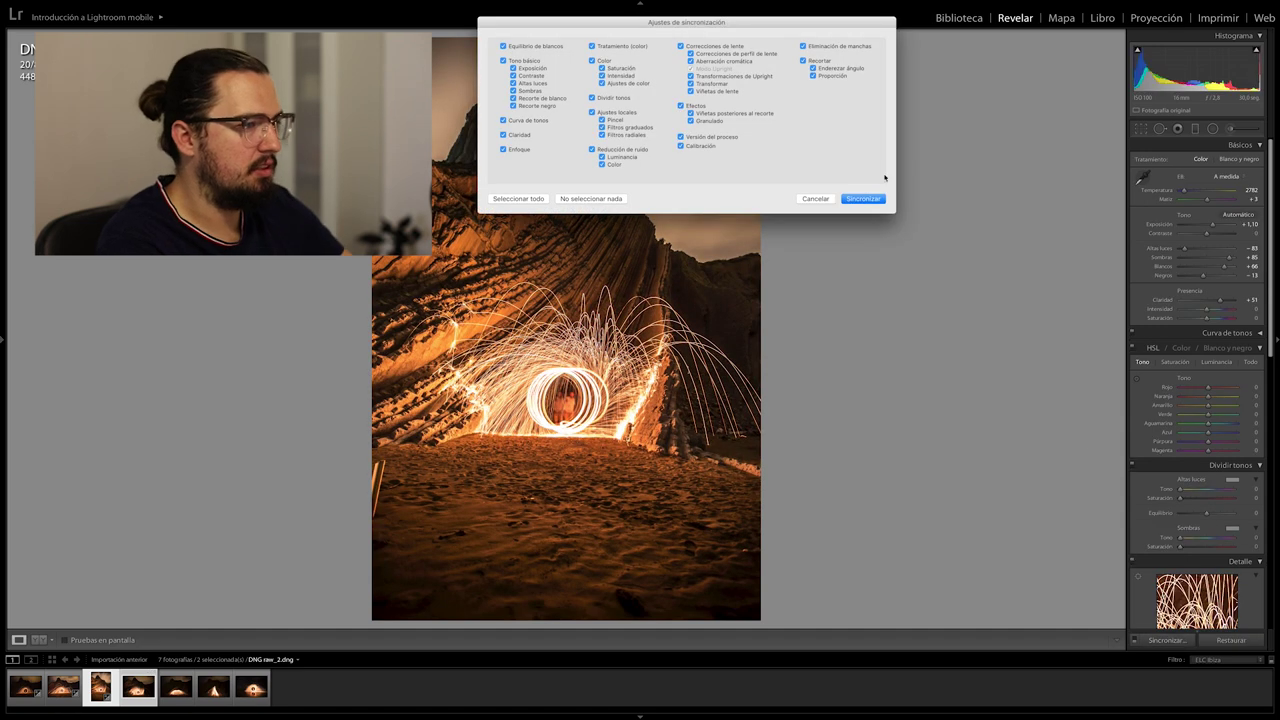
{"action": "left_click", "coordinate": [875, 205]}
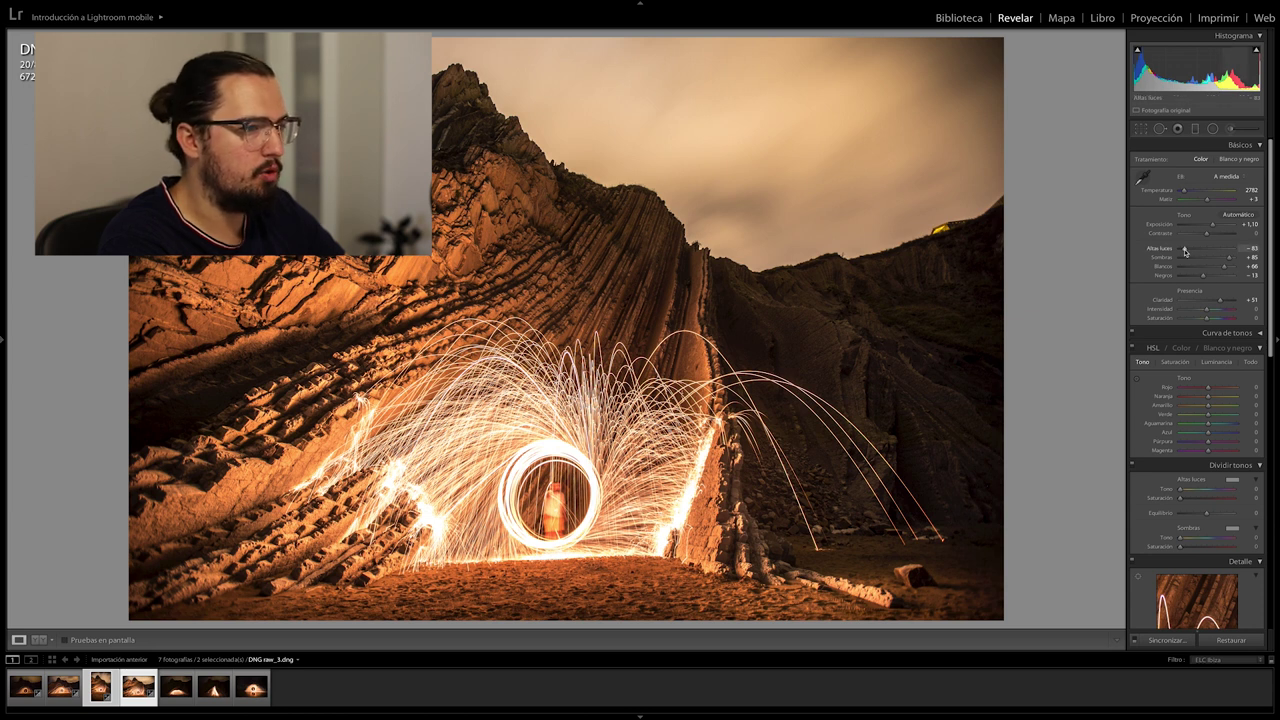
- Set the fourth photo's exposure to +0.45, highlights to -100, shadows to +75, blacks to -14 and temperature to 2785, and compare before and after
{"action": "left_click_drag", "start_coordinate": [1213, 228], "coordinate": [1208, 229]}
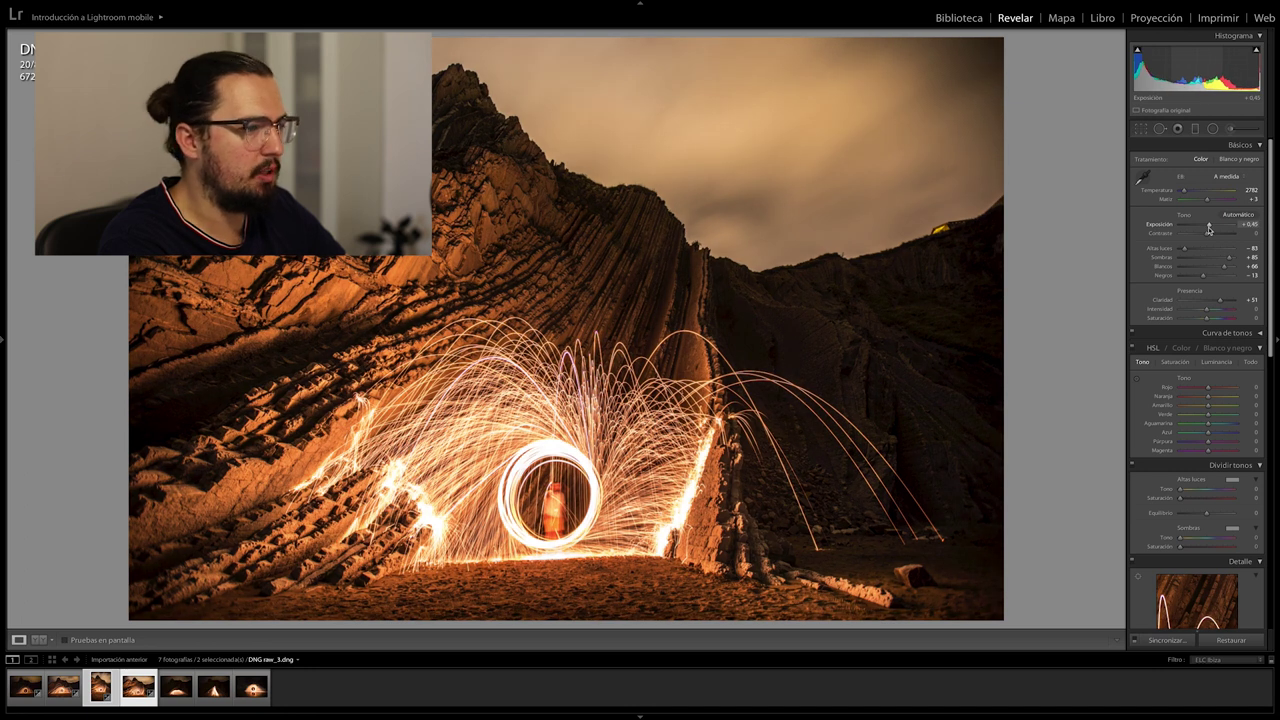
{"action": "left_click_drag", "start_coordinate": [1184, 249], "coordinate": [1177, 253]}
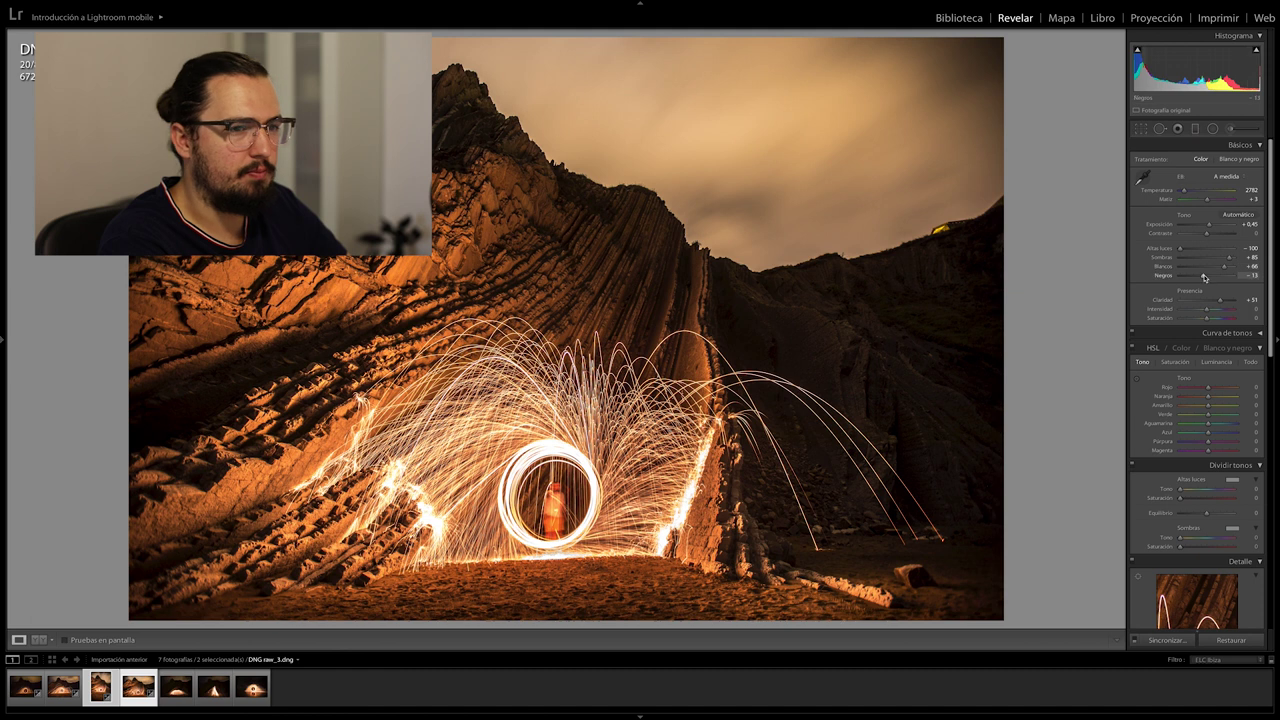
{"action": "left_click_drag", "start_coordinate": [1229, 258], "coordinate": [1202, 279]}
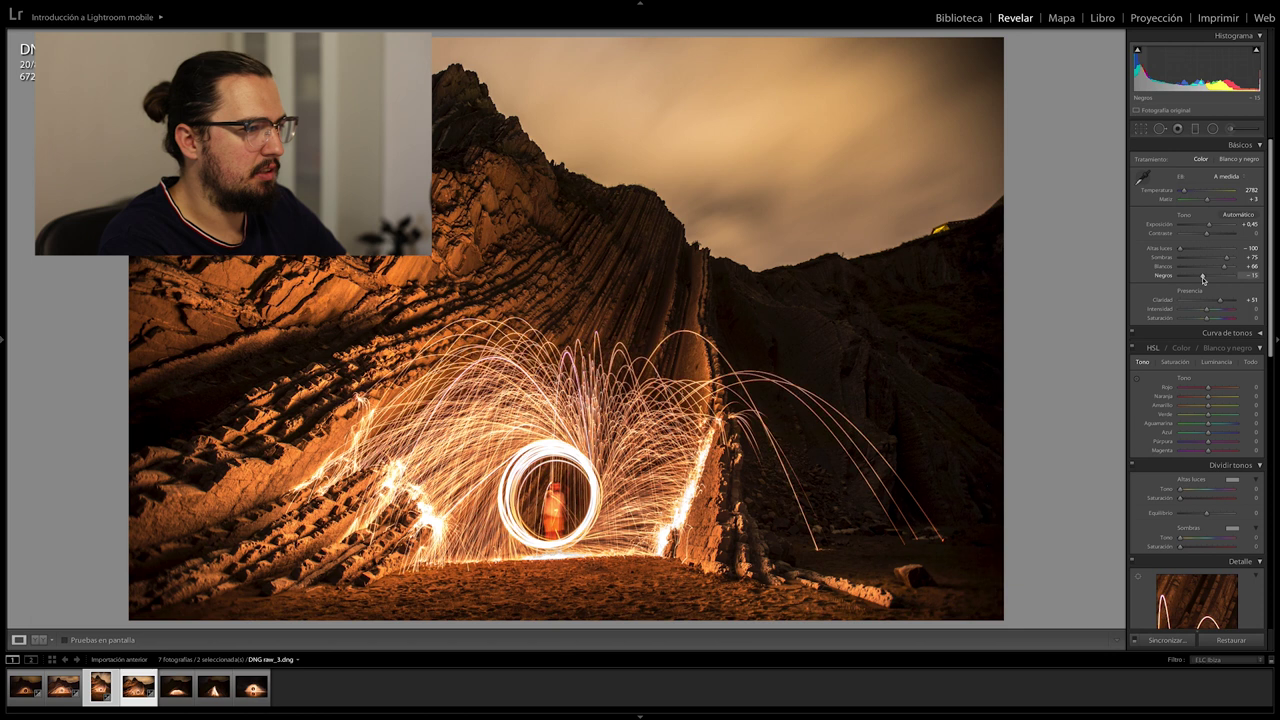
{"action": "left_click_drag", "start_coordinate": [1185, 191], "coordinate": [1185, 194]}
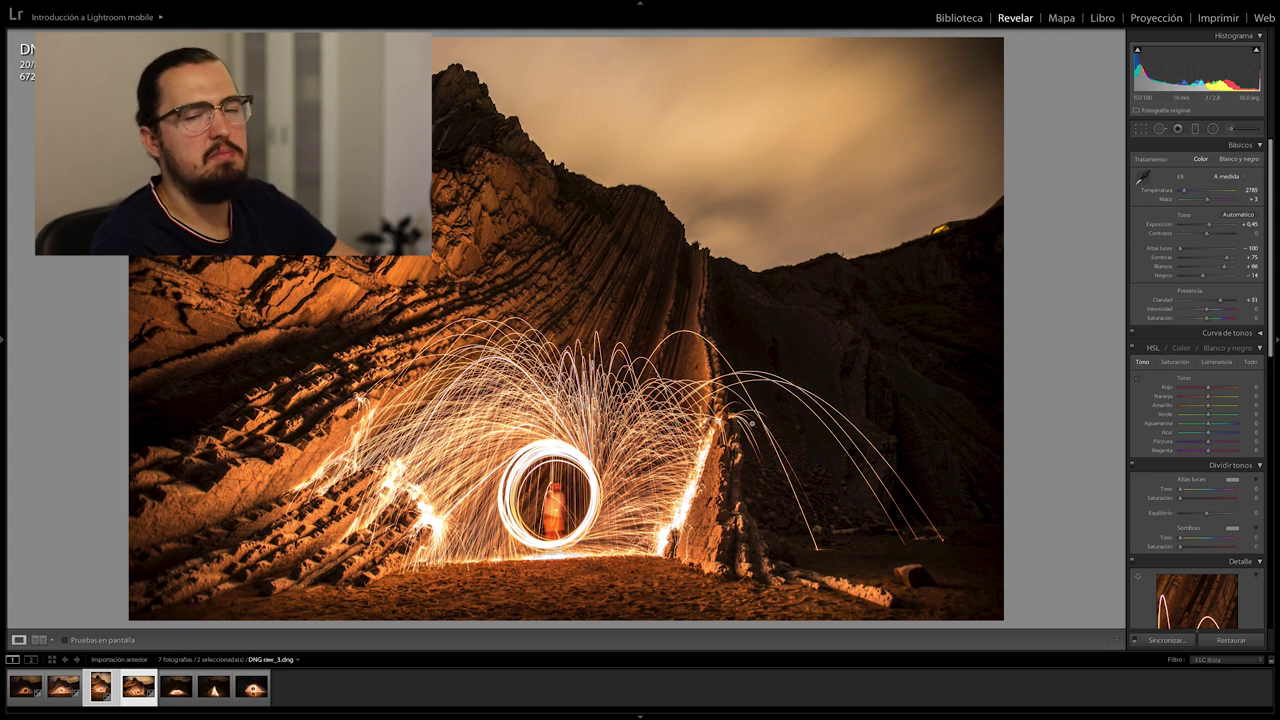
{"action": "left_click", "coordinate": [39, 639]}
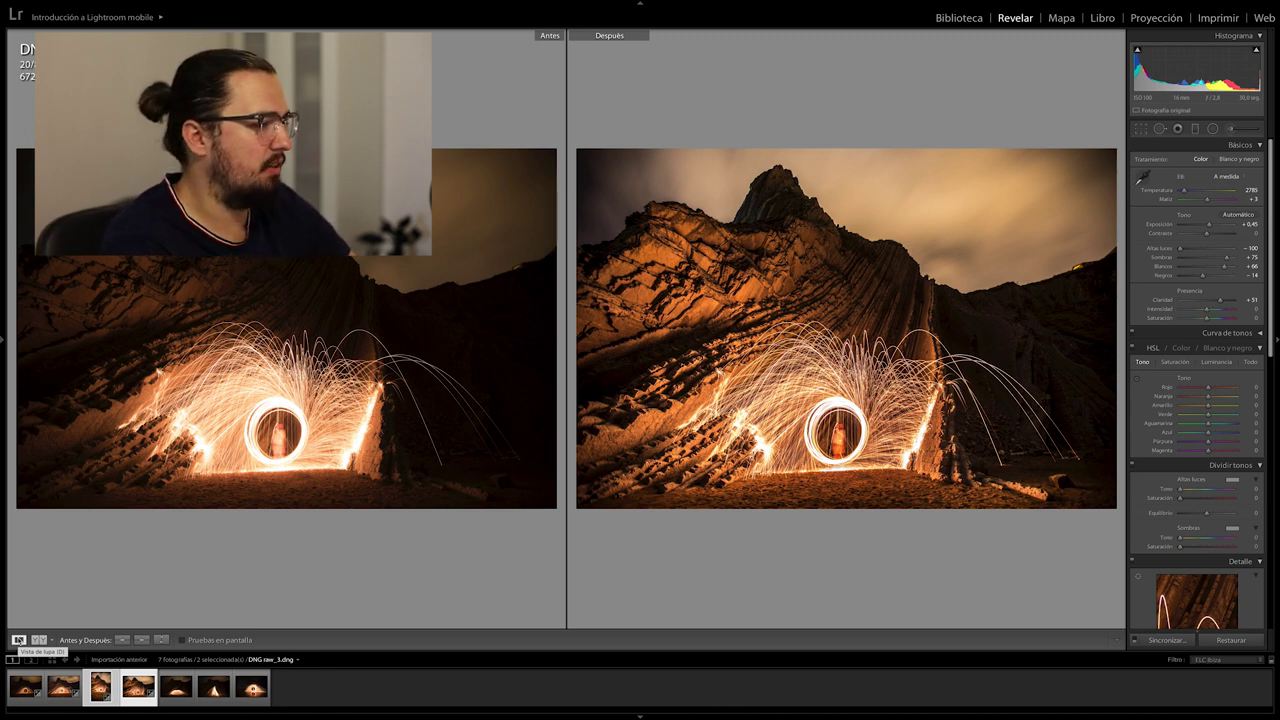
{"action": "left_click", "coordinate": [18, 640]}
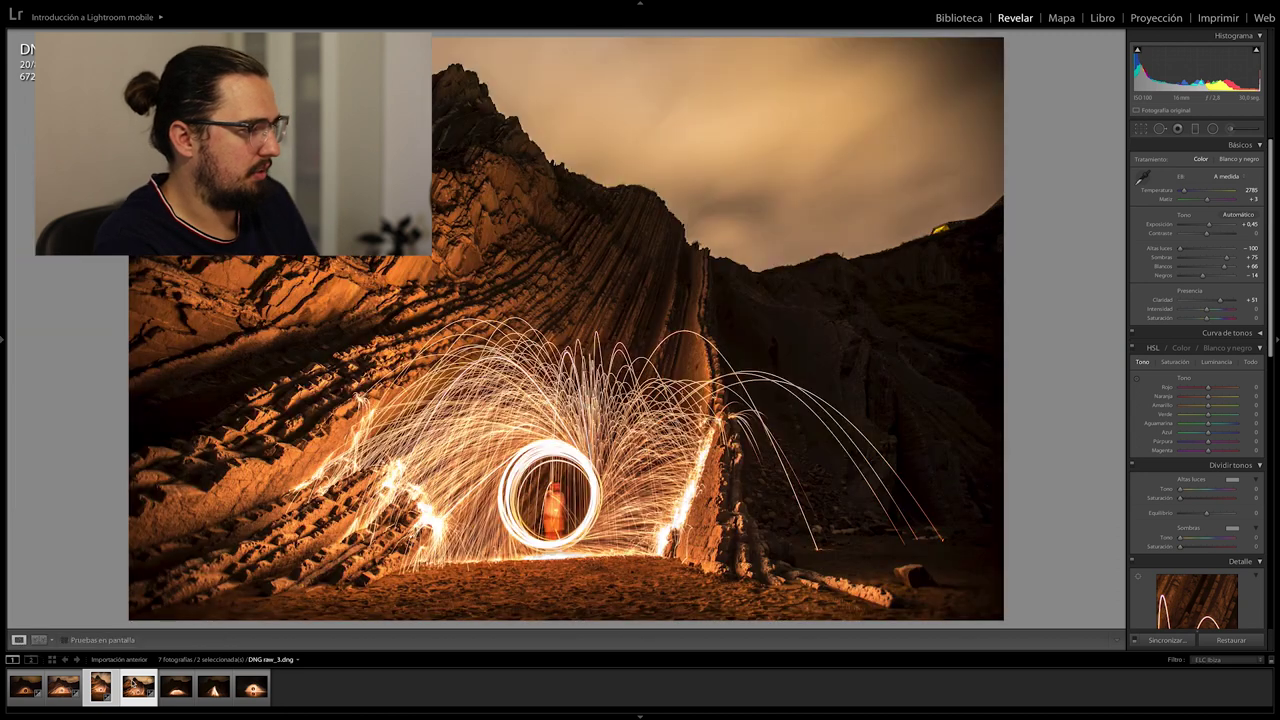
- Synchronize all of the fourth photo's develop settings to the last three photos in the series
{"action": "left_click", "coordinate": [175, 690]}
{"action": "left_click", "coordinate": [146, 700]}
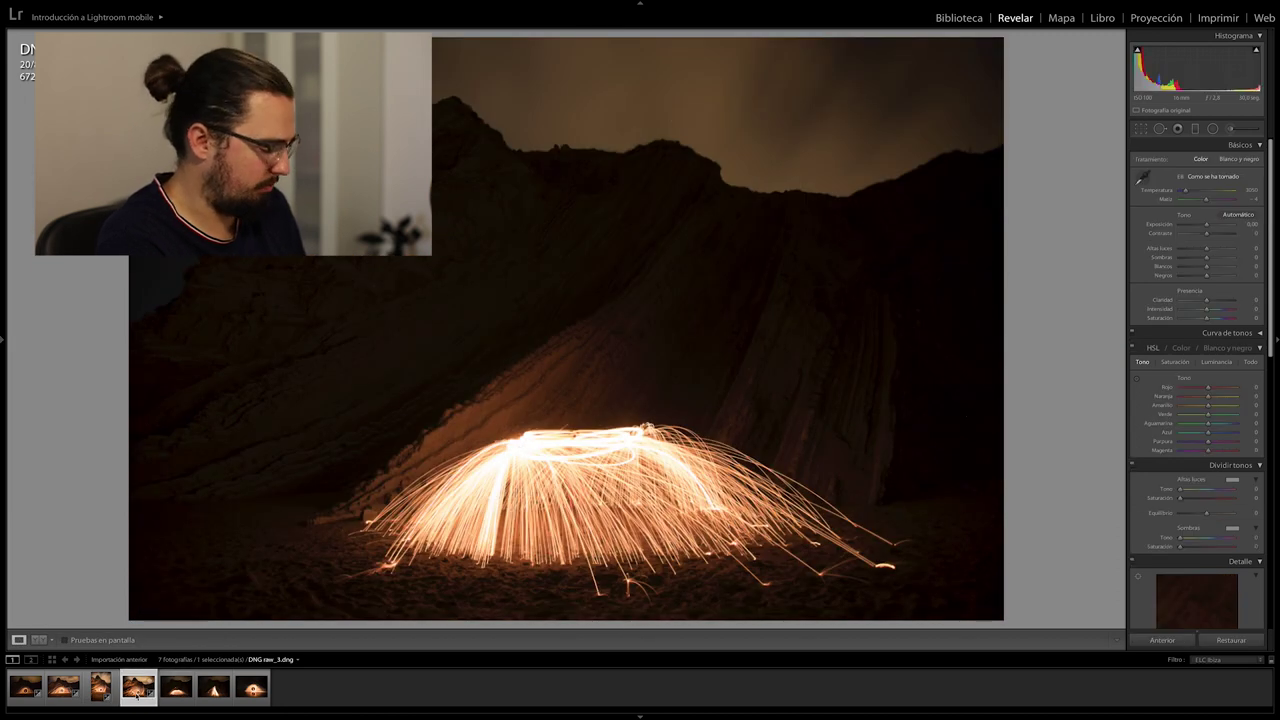
{"action": "left_click", "coordinate": [253, 692], "text": "shift"}
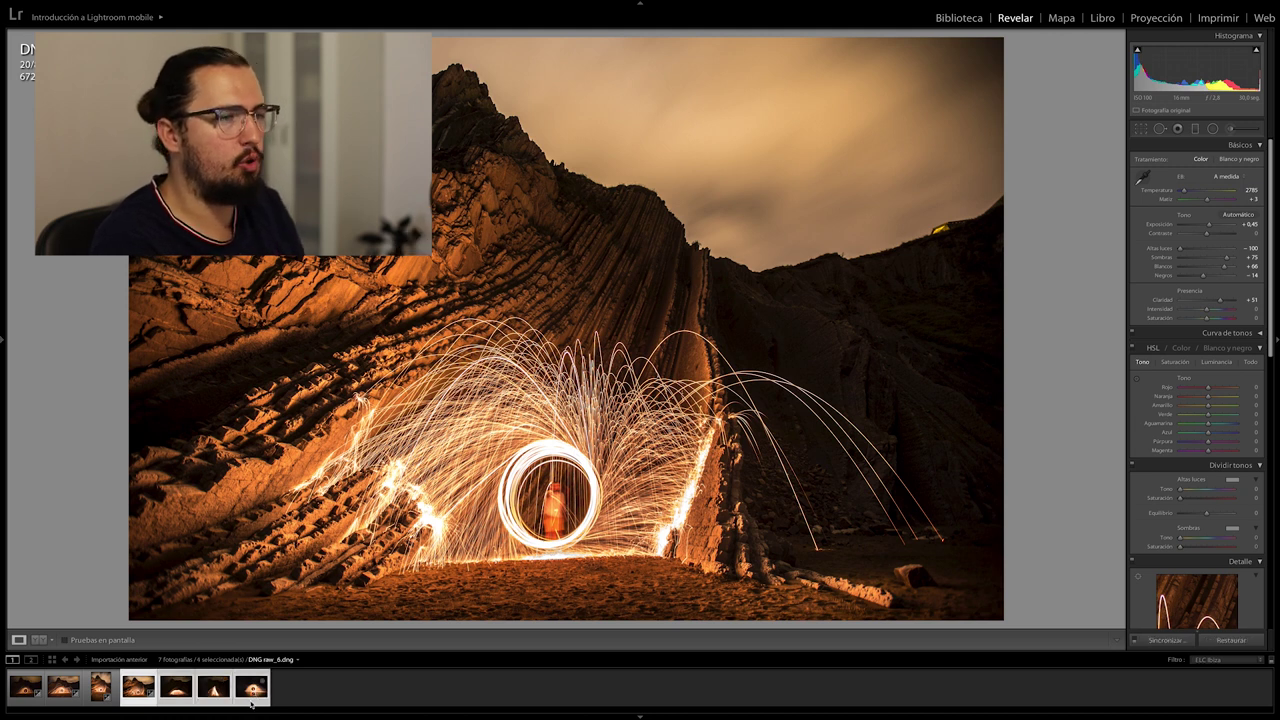
{"action": "left_click", "coordinate": [1146, 640]}
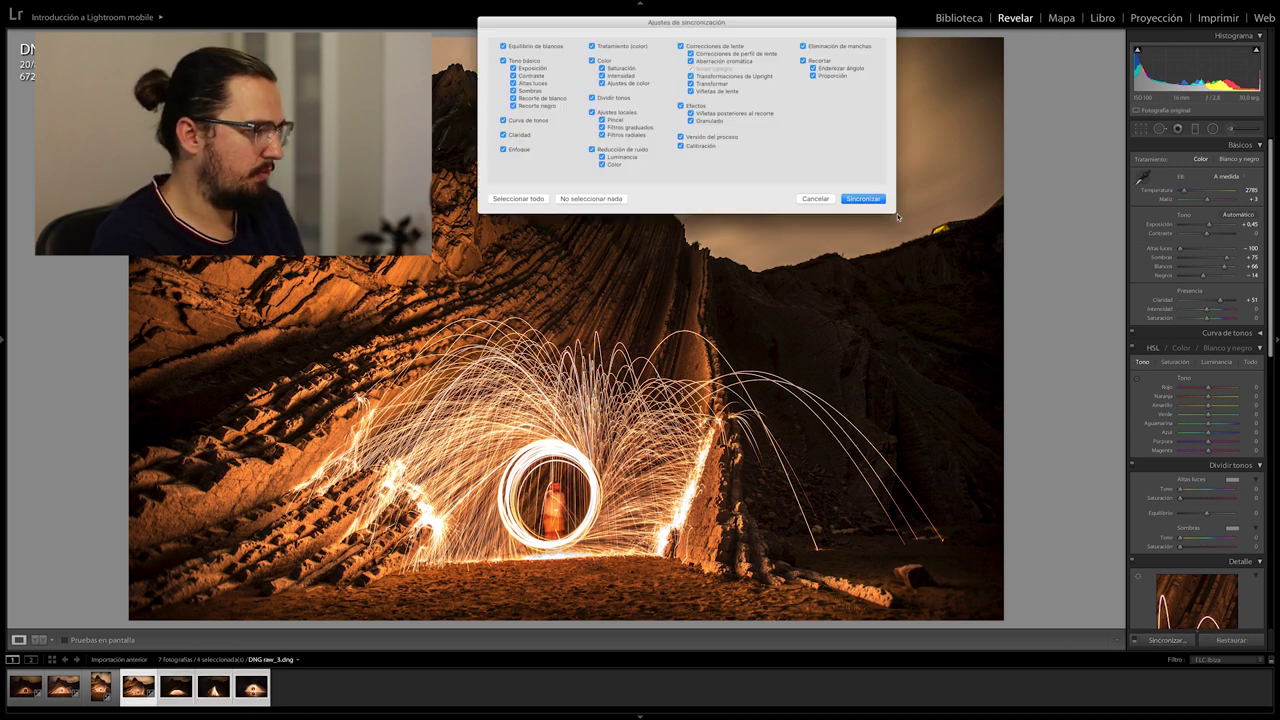
{"action": "left_click", "coordinate": [863, 199]}
- Review the synchronized photos one by one and leave only the last photo of the series selected
{"action": "key", "text": "Right"}
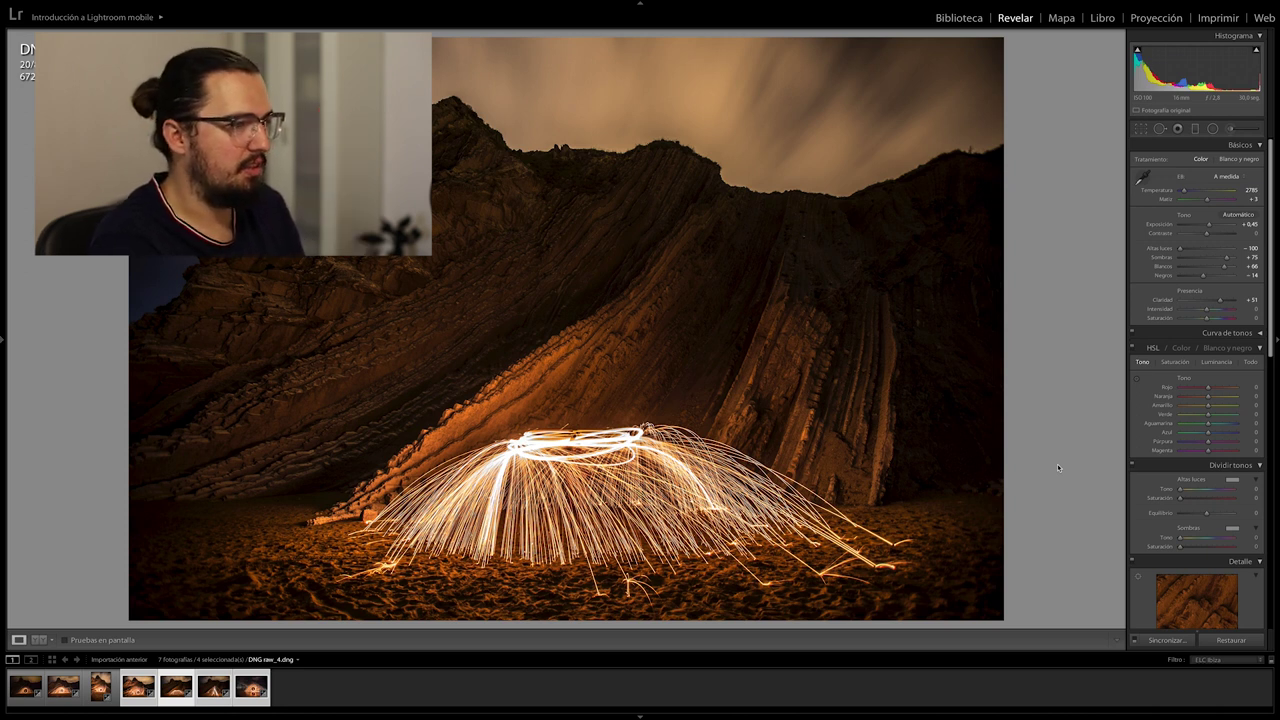
{"action": "key", "text": "Right"}
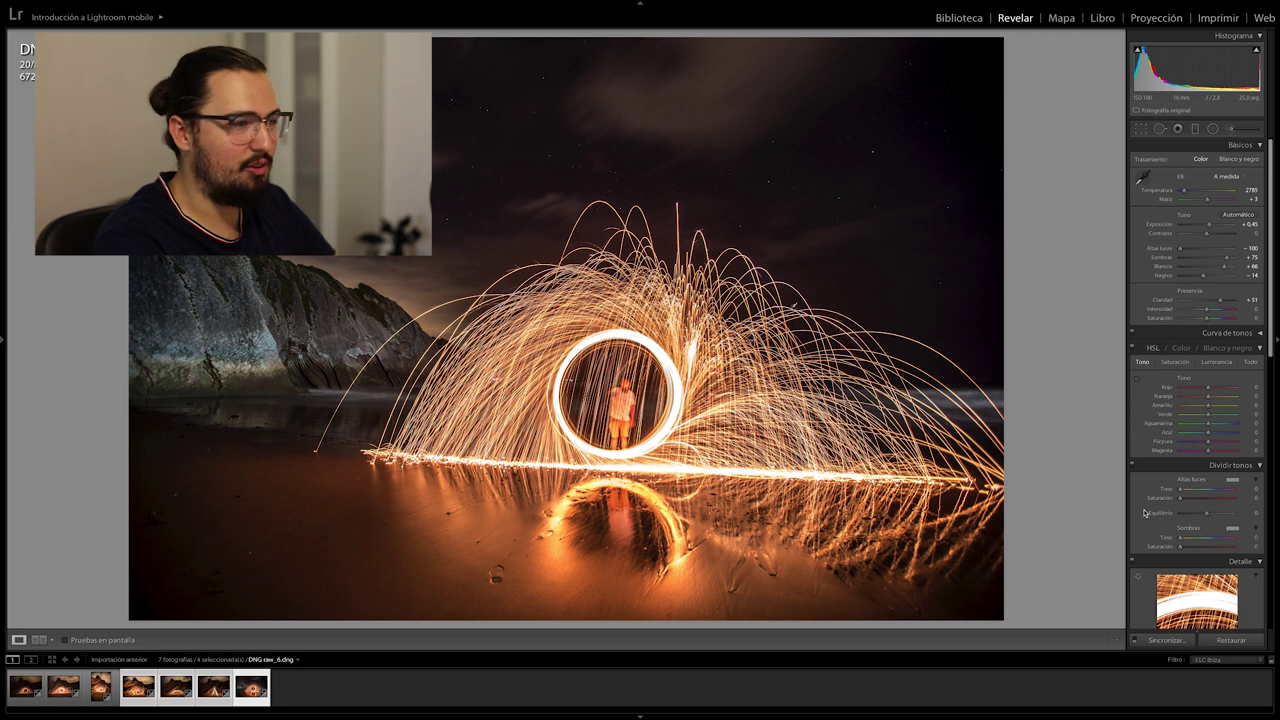
{"action": "left_click", "coordinate": [287, 698]}
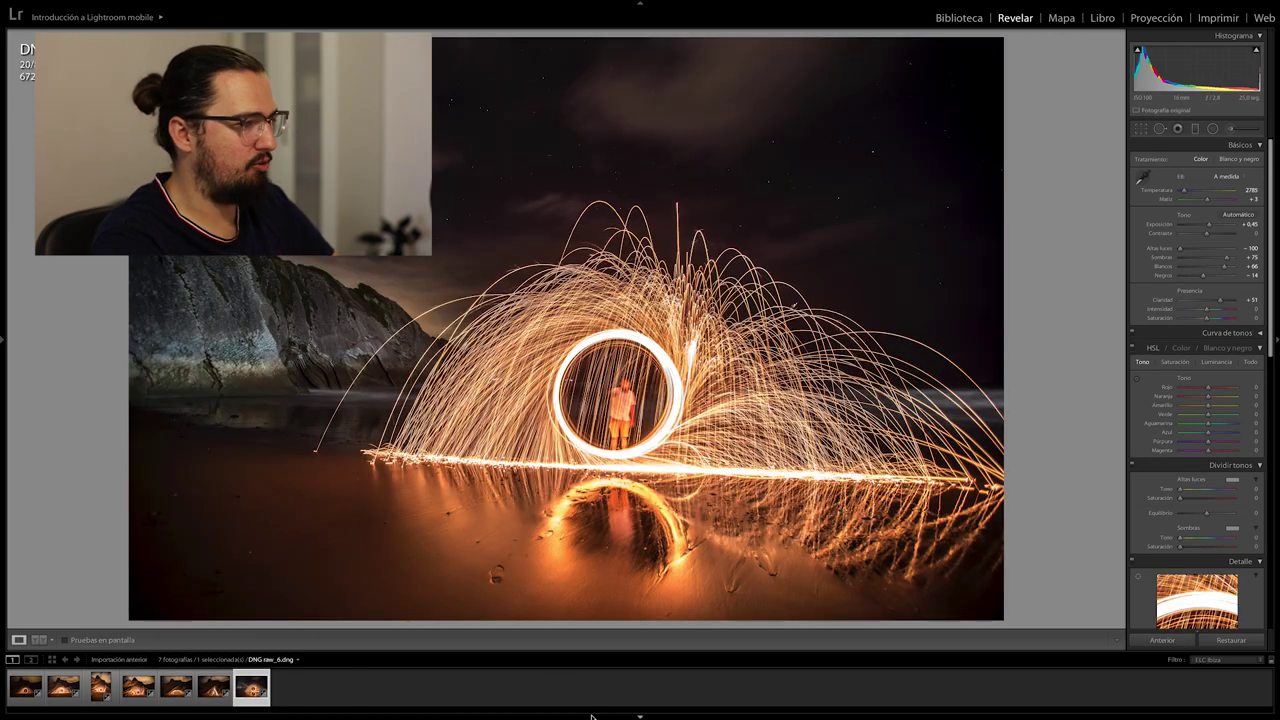
- Examine the last photo's cliff, starry sky, light trails and wet-sand reflection in close-up
{"action": "left_click", "coordinate": [311, 348]}
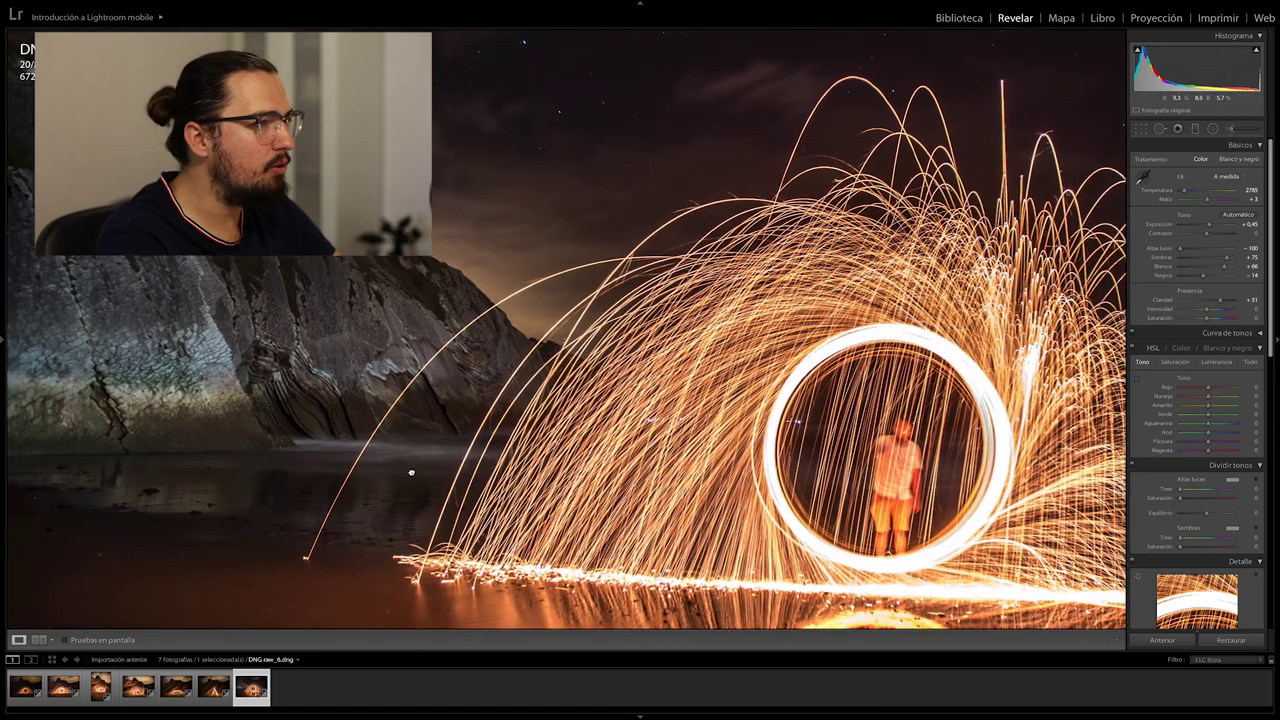
{"action": "left_click_drag", "start_coordinate": [411, 472], "coordinate": [441, 528]}
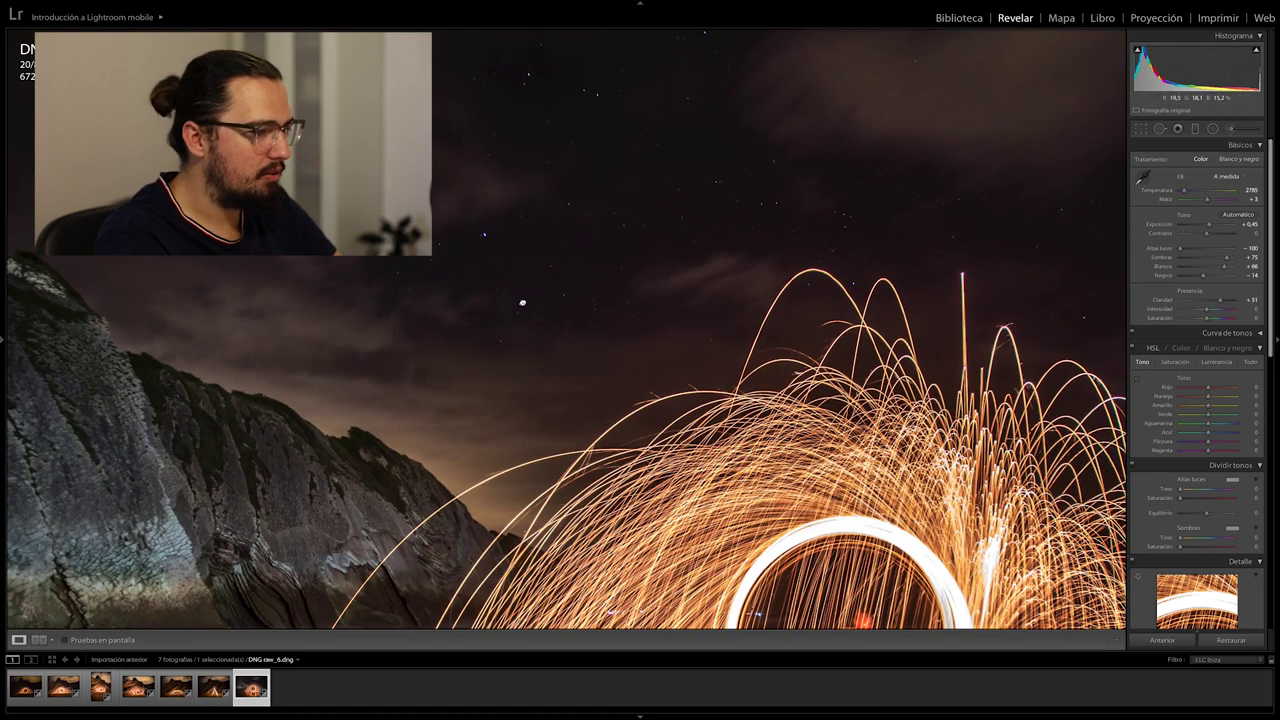
{"action": "left_click_drag", "start_coordinate": [522, 302], "coordinate": [524, 282]}
{"action": "left_click_drag", "start_coordinate": [415, 495], "coordinate": [457, 390]}
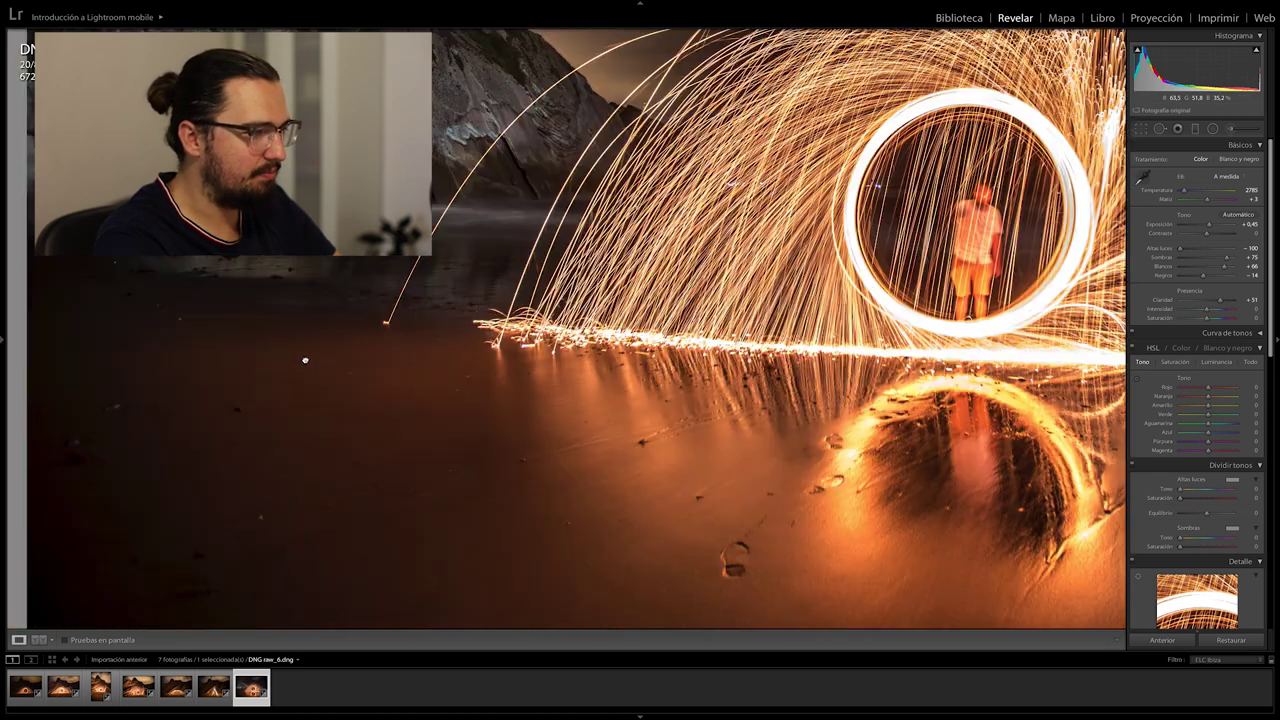
{"action": "left_click_drag", "start_coordinate": [305, 360], "coordinate": [775, 323]}
{"action": "left_click", "coordinate": [799, 291]}
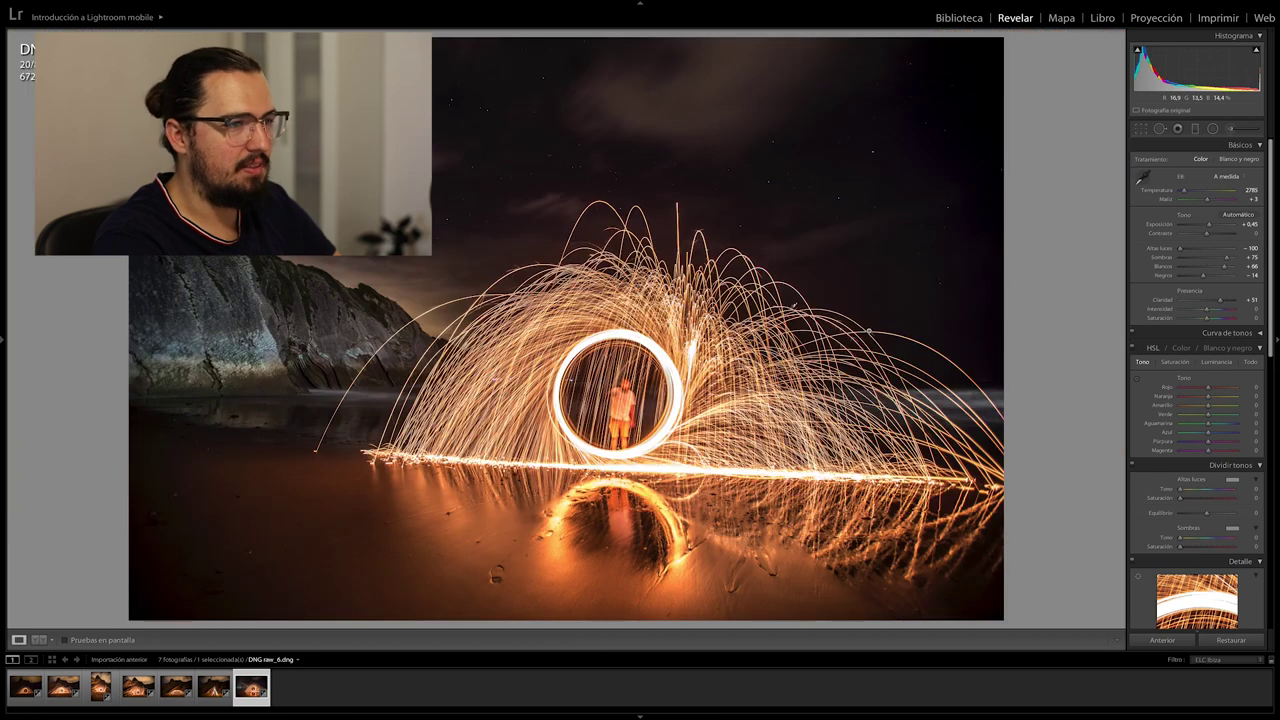